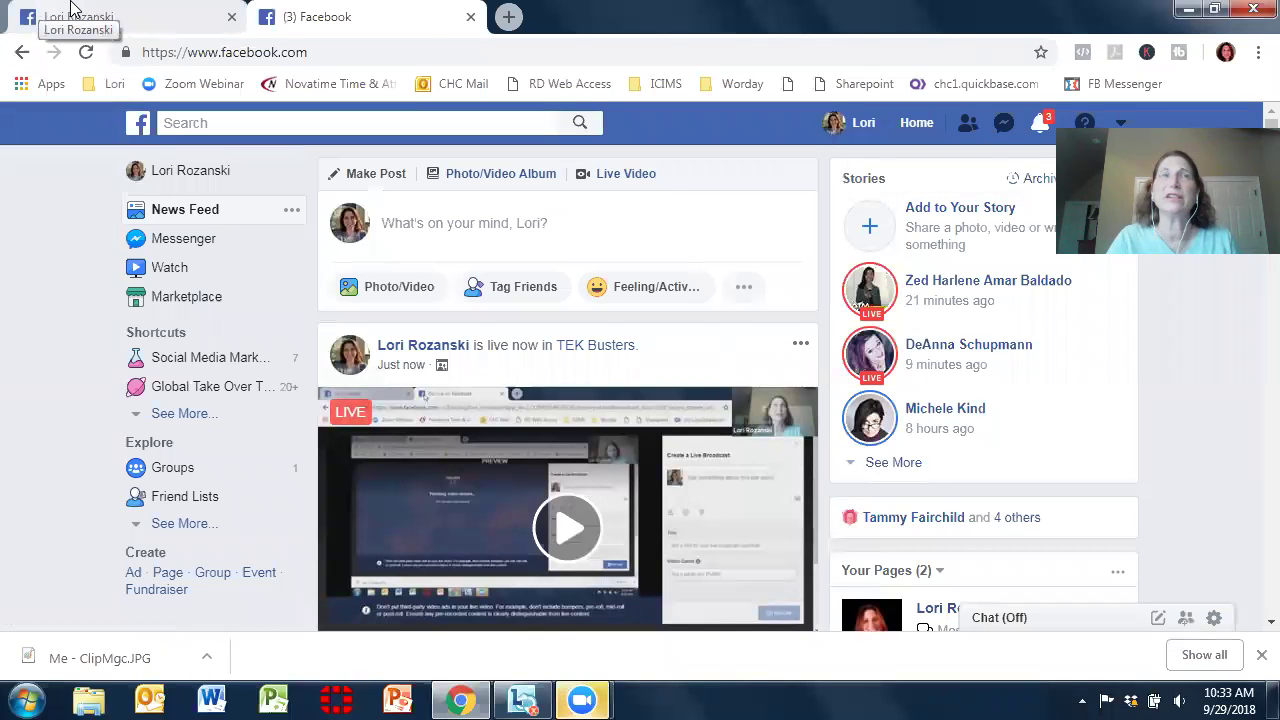
# - Switch to the browser tab showing the personal profile and open the account's activity log
pyautogui.click(70, 14)
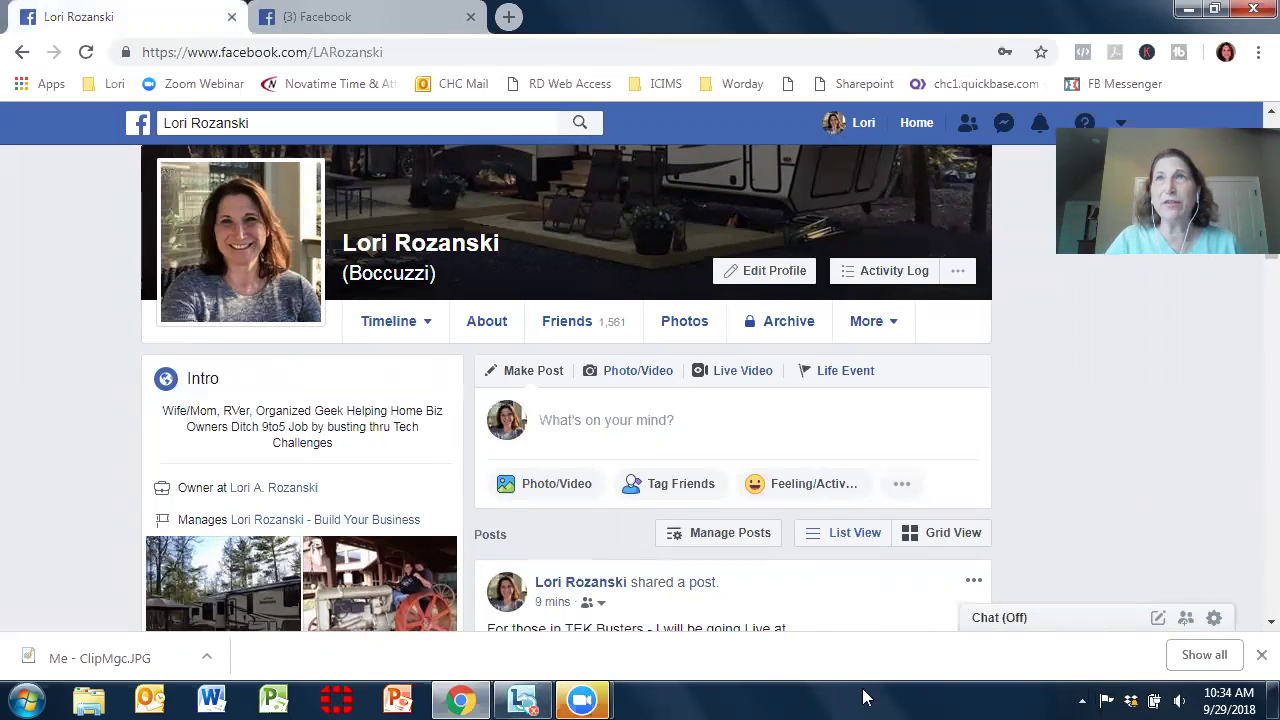
pyautogui.click(855, 123)
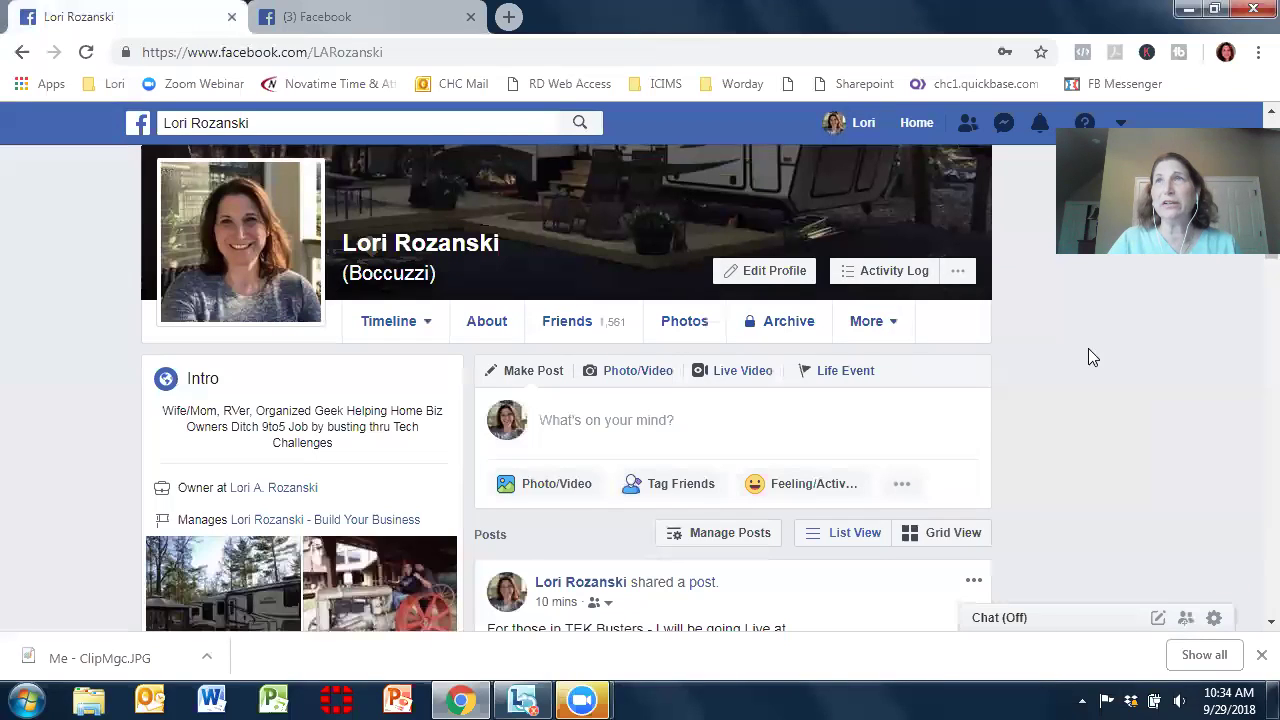
pyautogui.click(1120, 123)
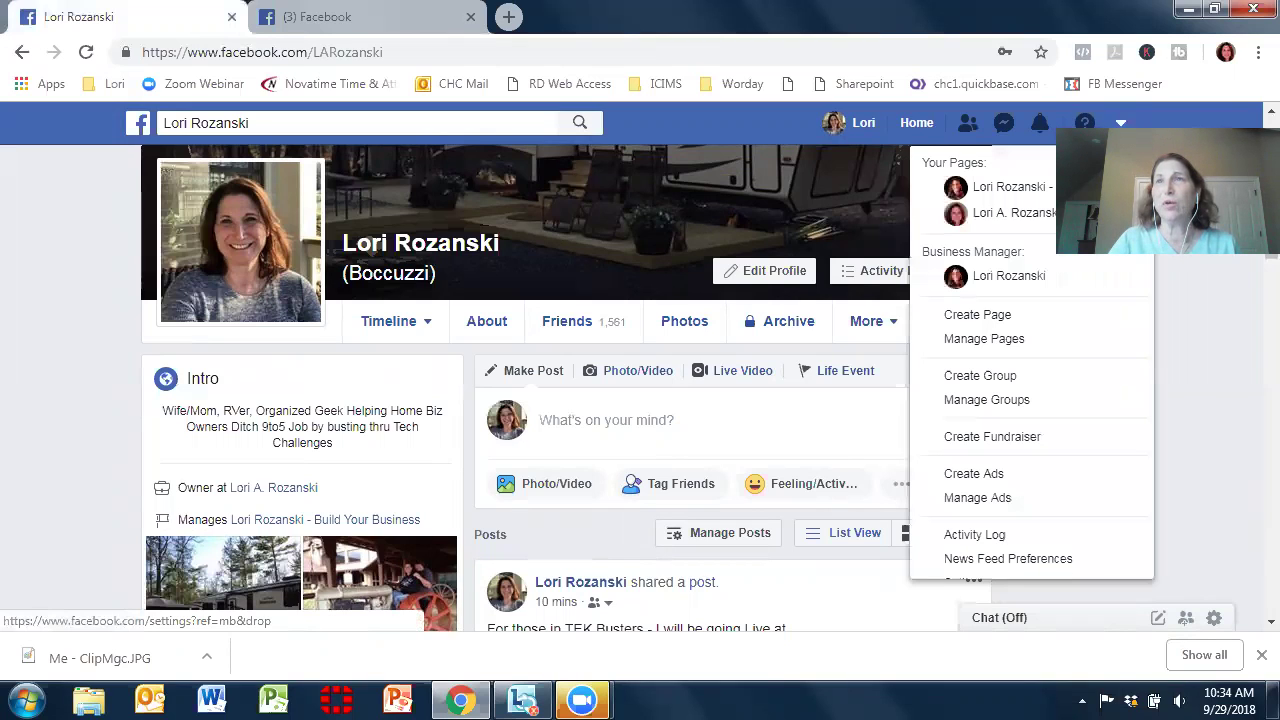
pyautogui.click(1079, 538)
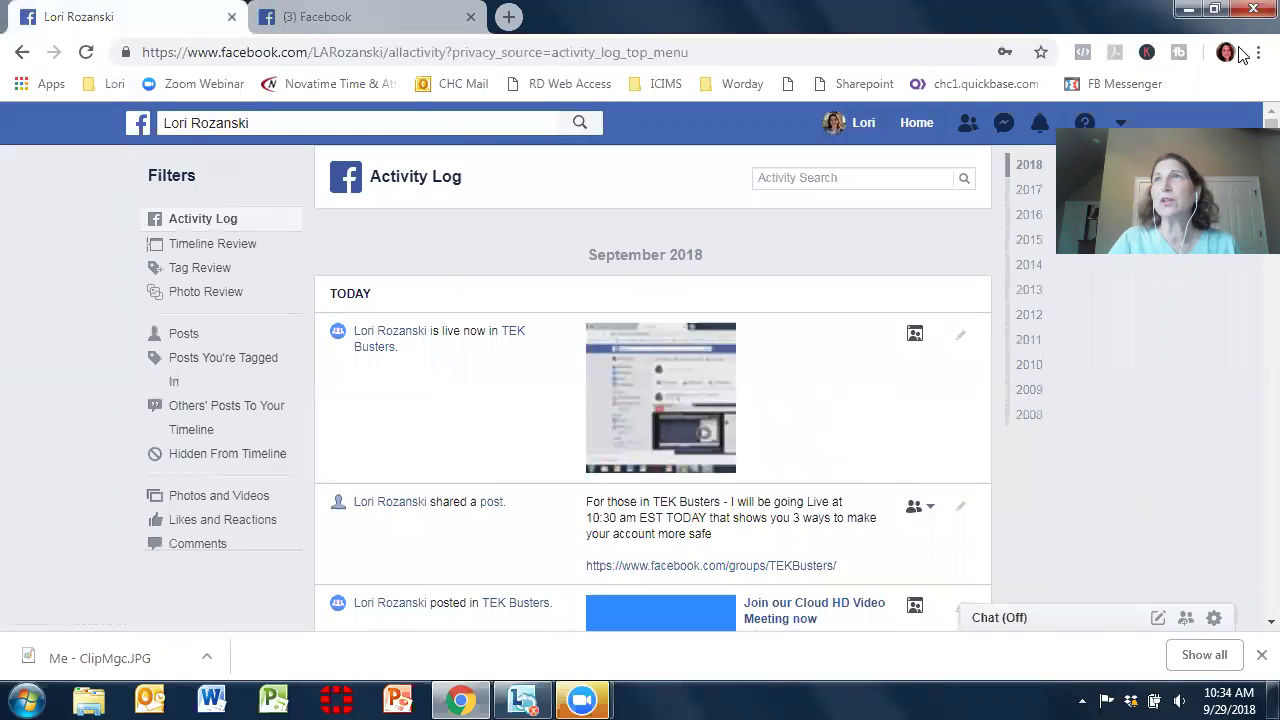
# - Reduce the browser's page zoom by one level so the whole account menu can fit on screen
pyautogui.click(1226, 52)
pyautogui.click(1257, 52)
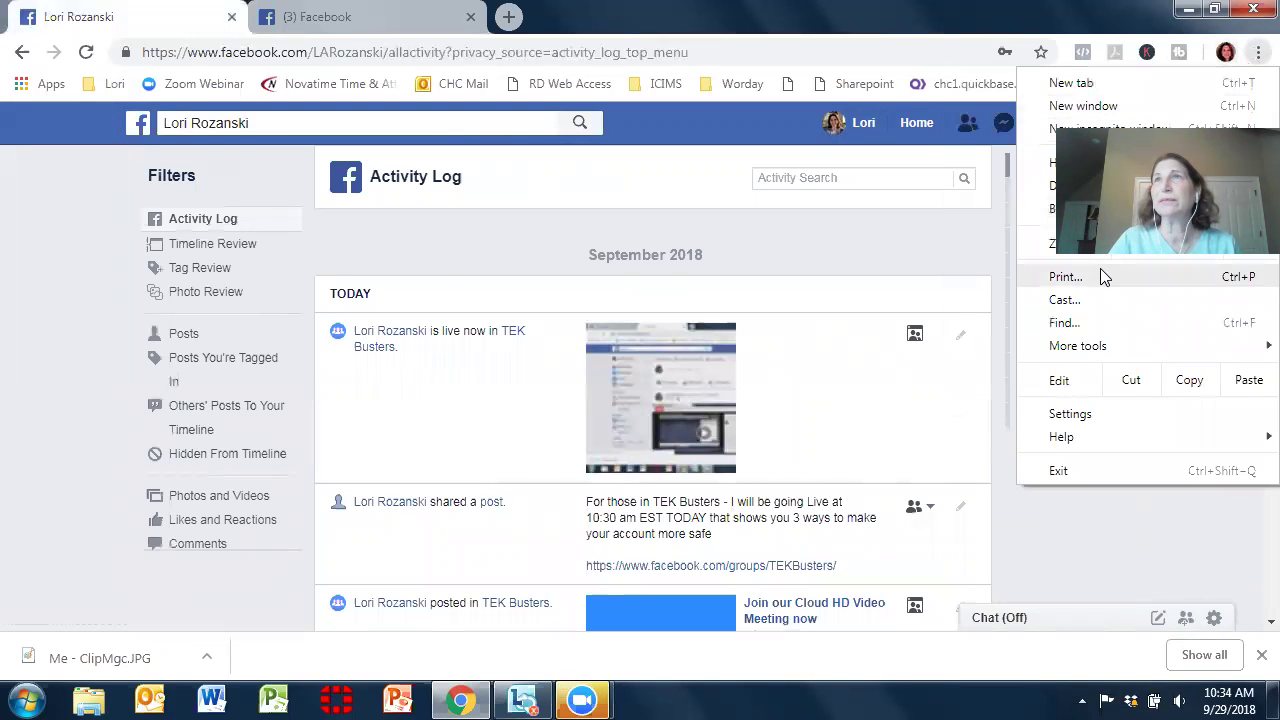
pyautogui.click(1131, 243)
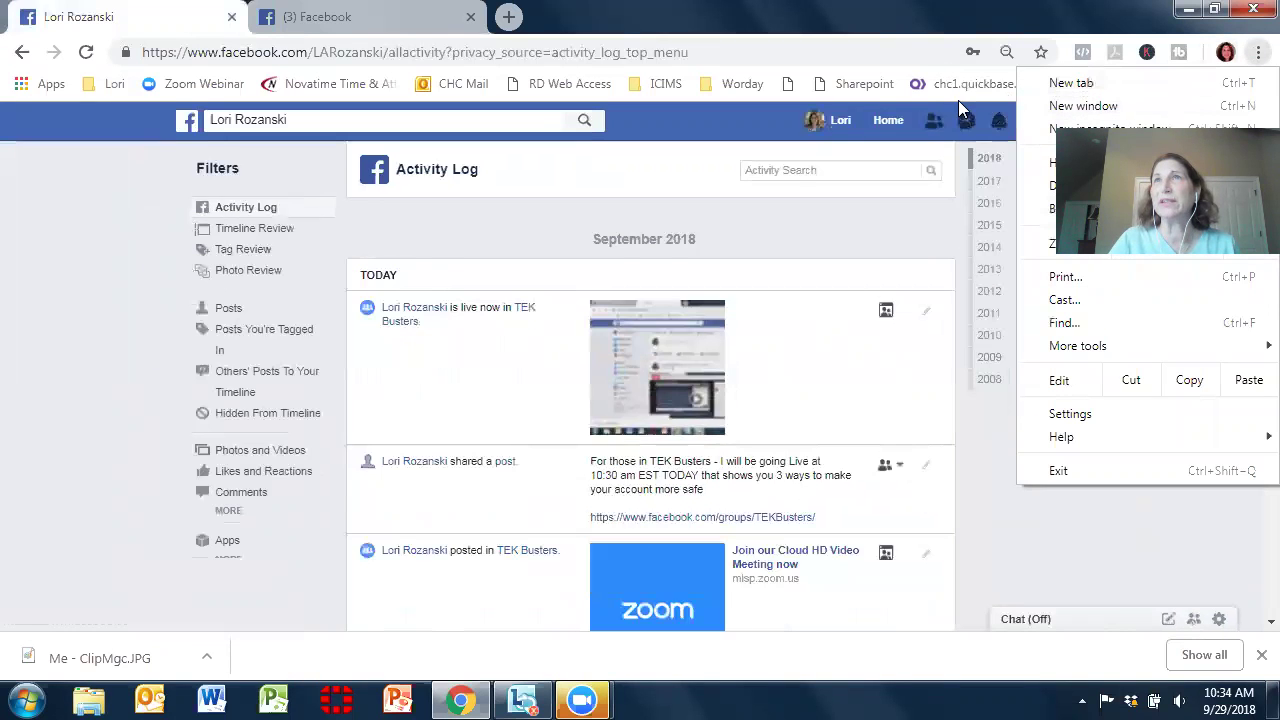
pyautogui.click(1032, 570)
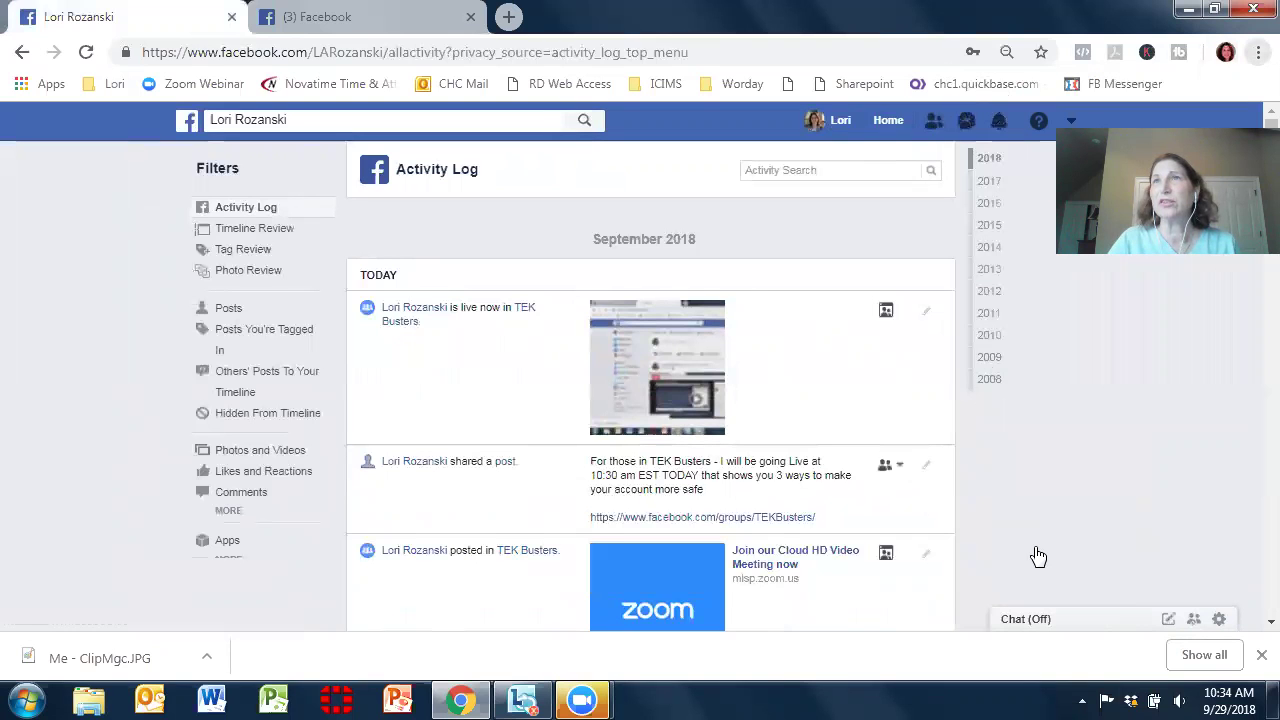
# - Open the account settings and go to the Security and Login section
pyautogui.click(1071, 120)
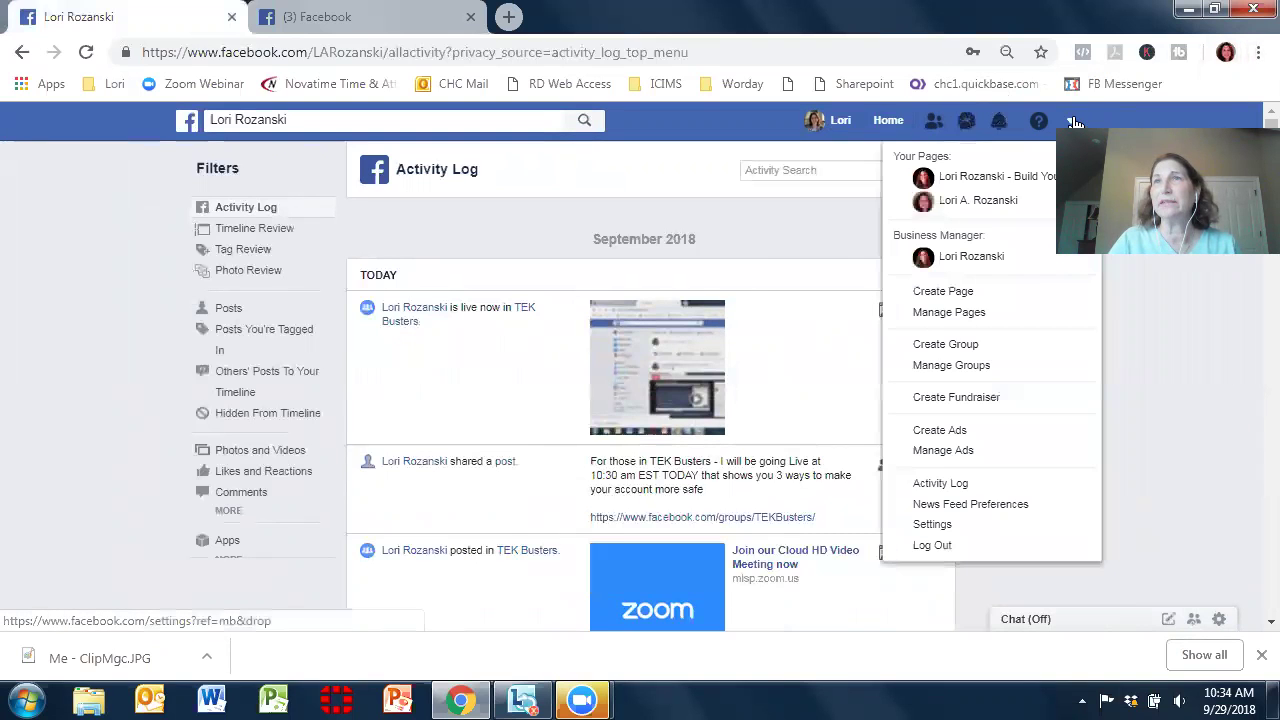
pyautogui.click(946, 526)
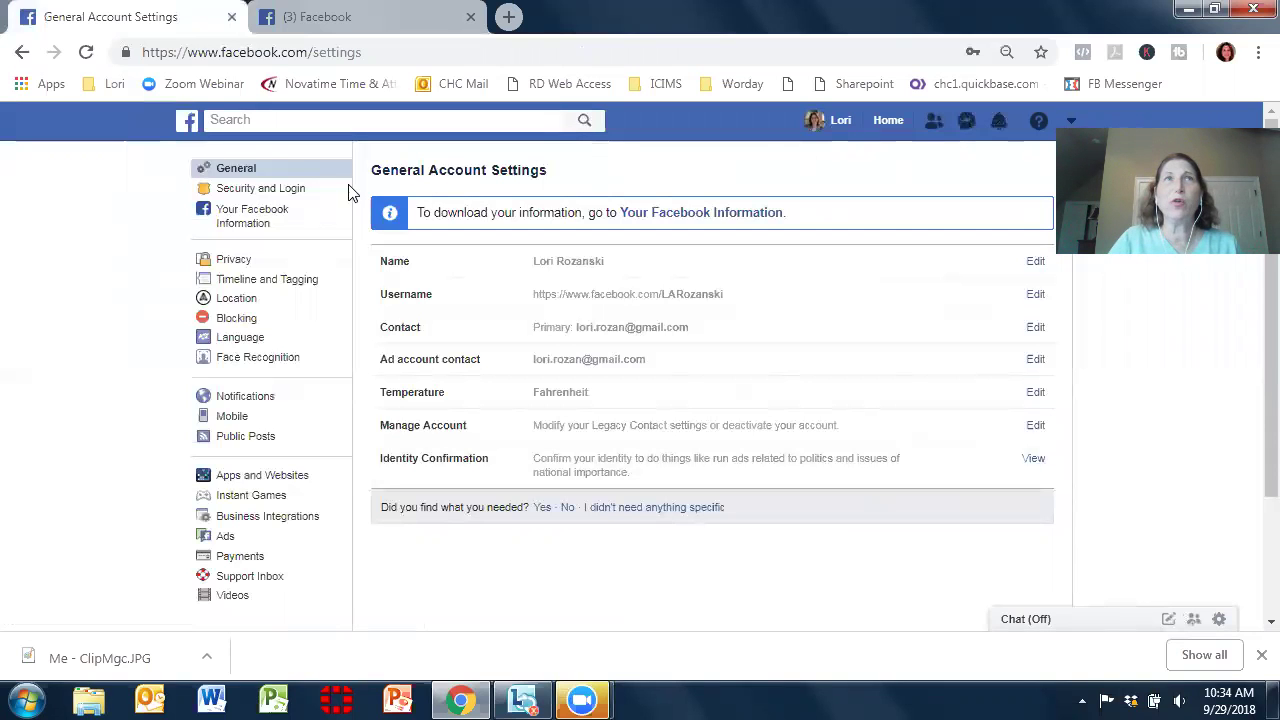
pyautogui.click(281, 193)
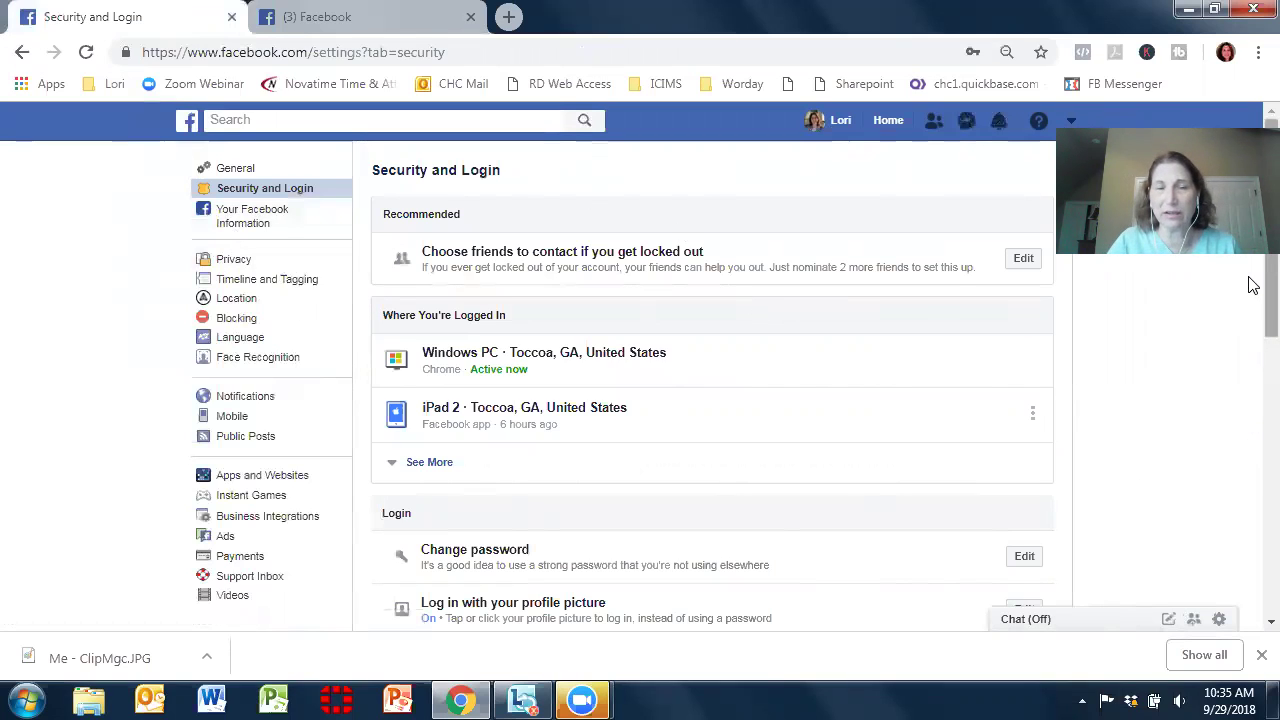
# - Examine the Change password form with its current and new password fields, and close it without changing anything
pyautogui.scroll(-1, 1252, 268)
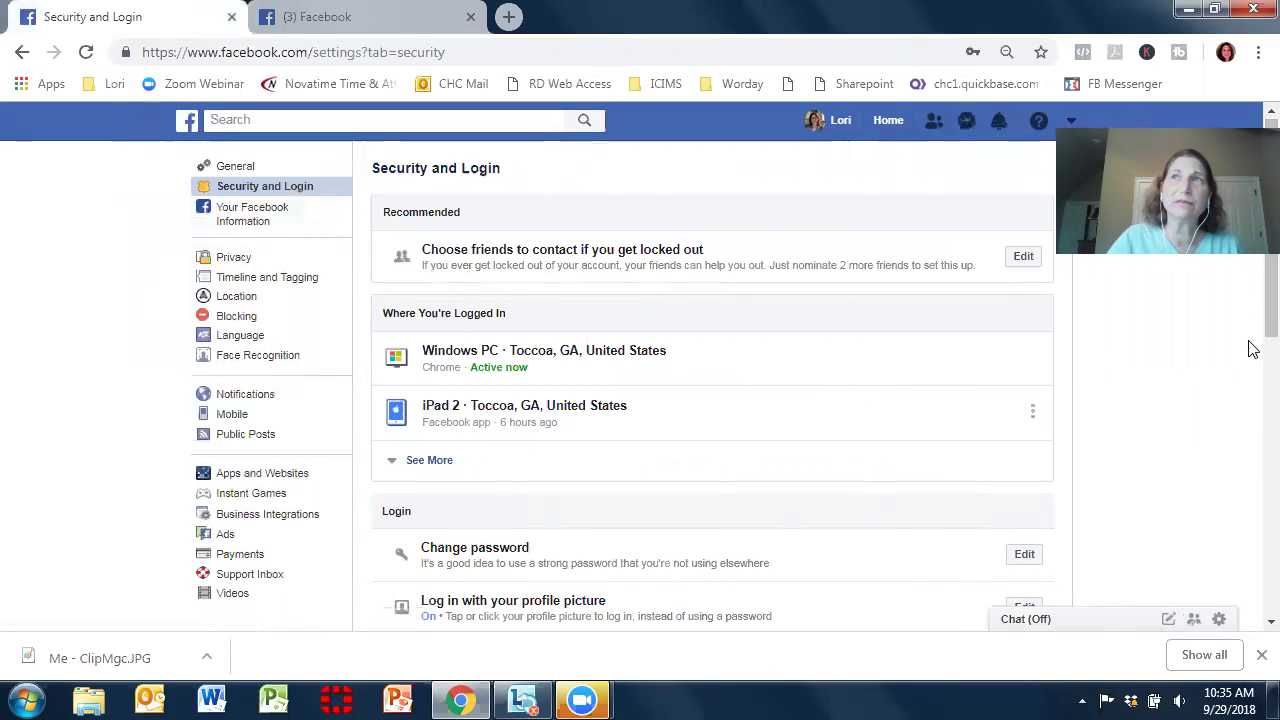
pyautogui.scroll(-2, 1252, 400)
pyautogui.scroll(-1, 1250, 404)
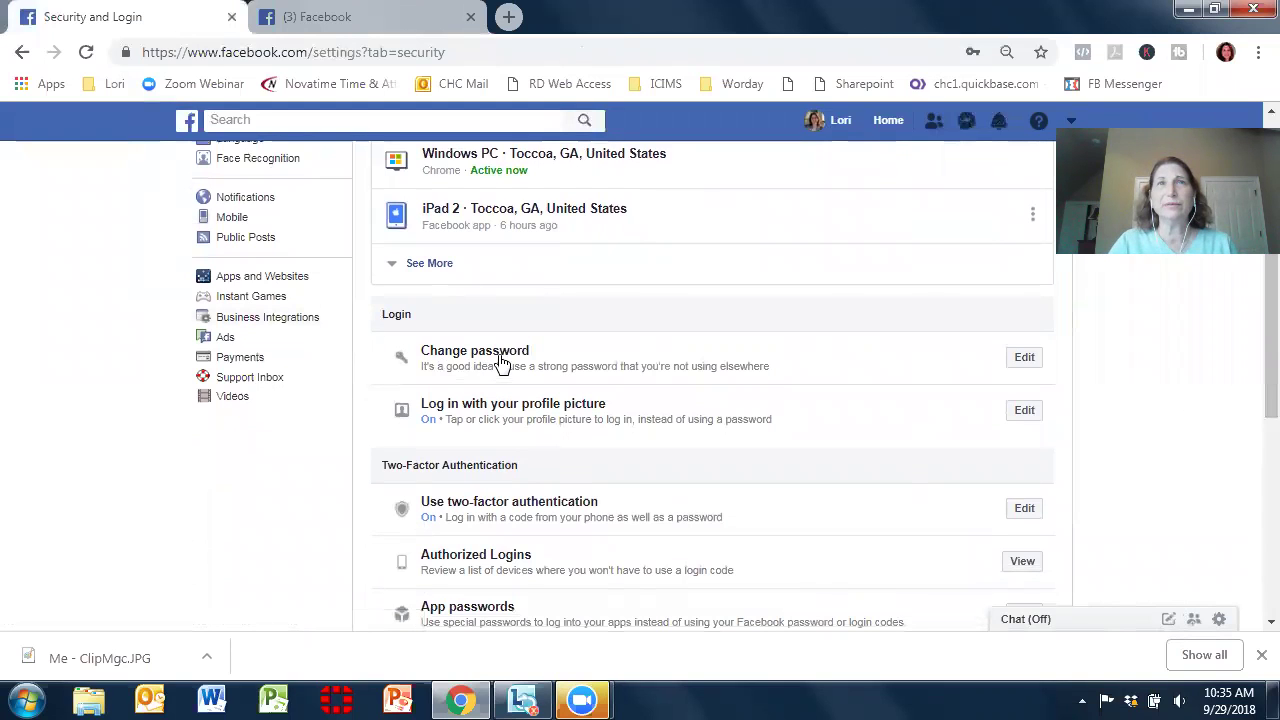
pyautogui.click(1024, 358)
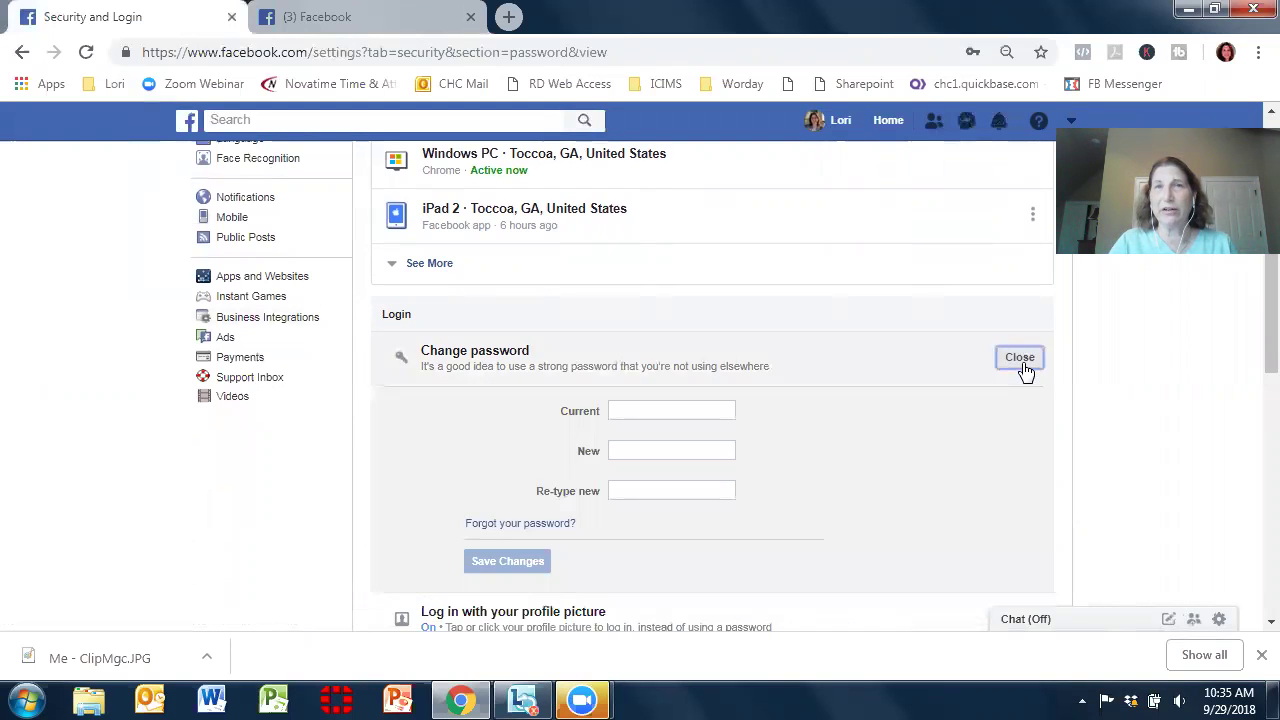
pyautogui.click(656, 410)
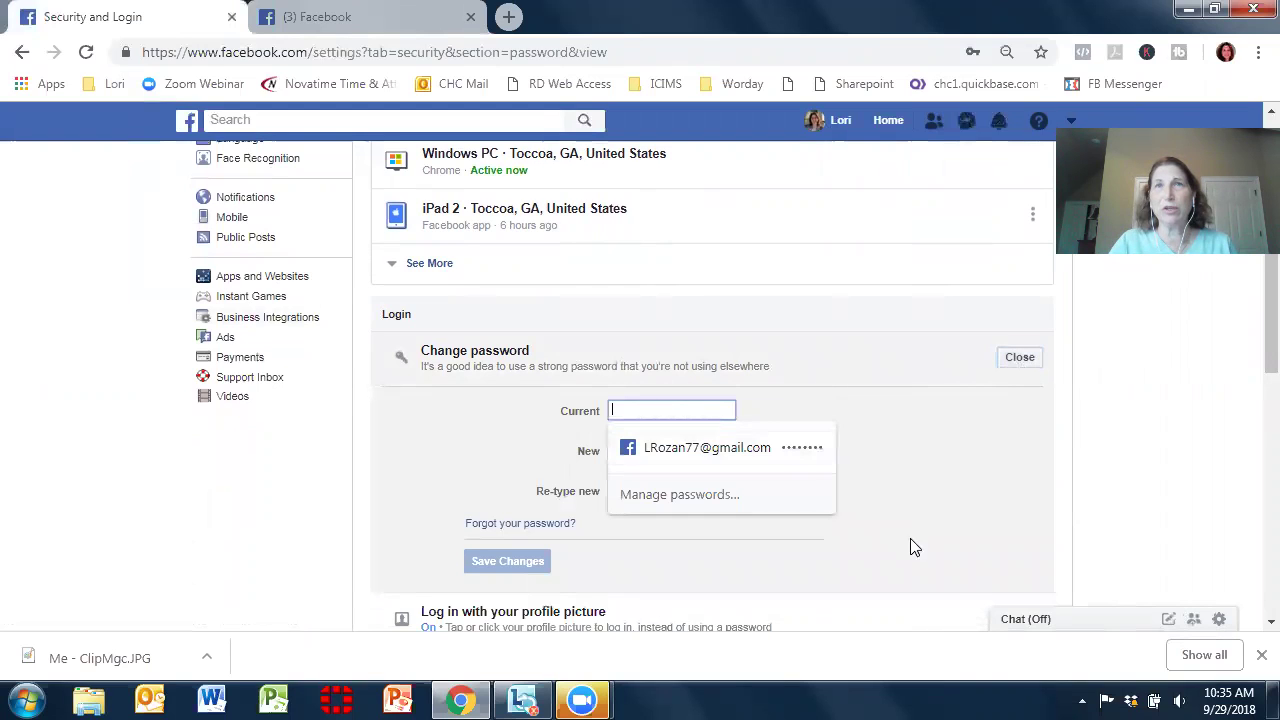
pyautogui.click(1043, 489)
pyautogui.click(644, 455)
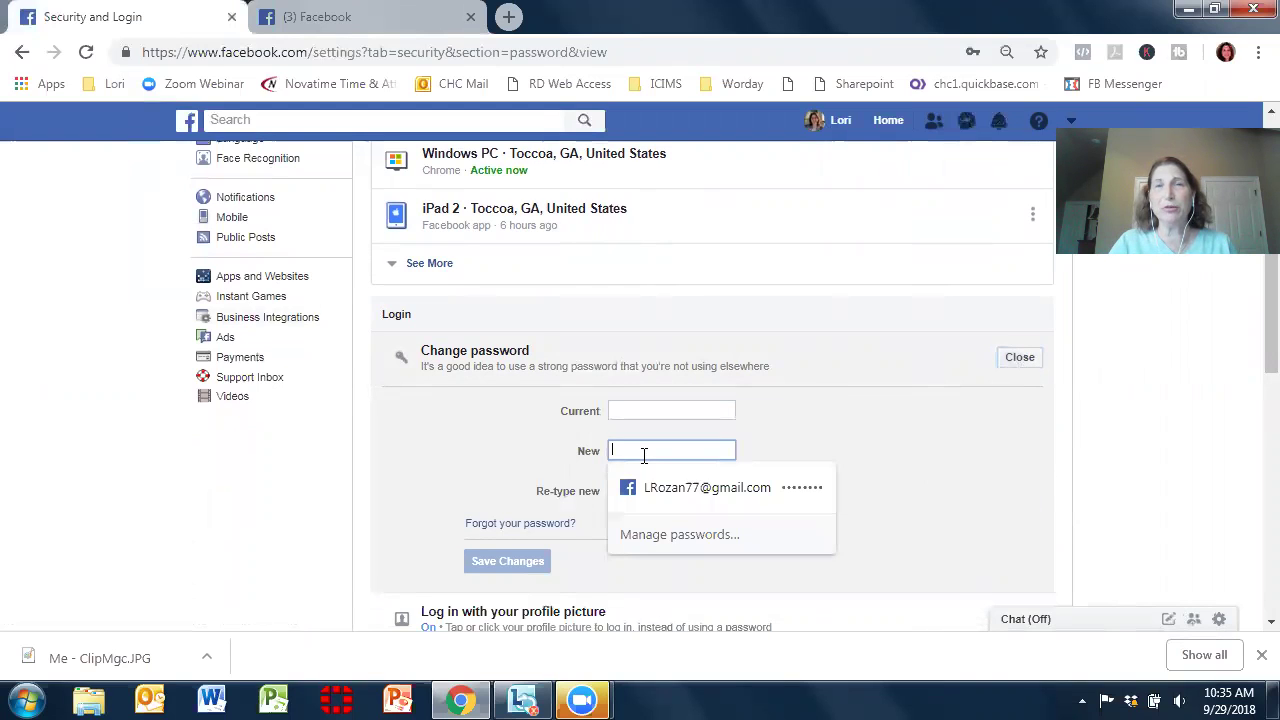
pyautogui.click(598, 484)
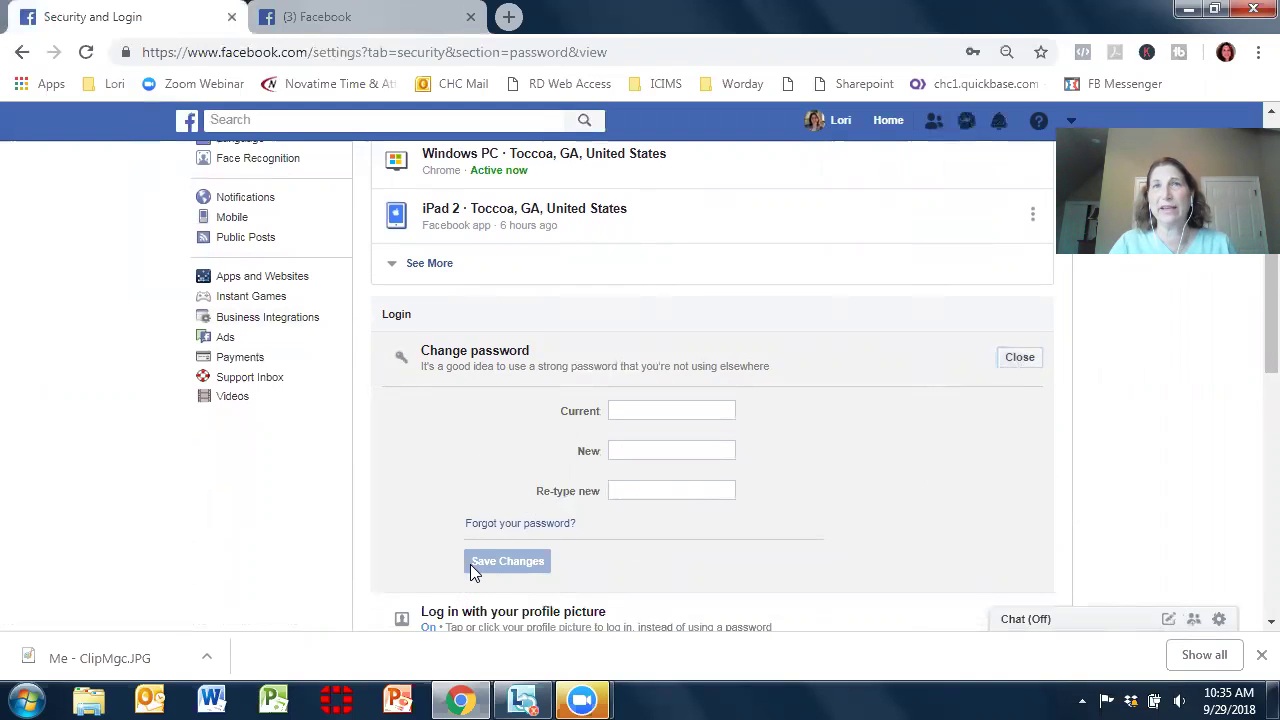
pyautogui.click(1020, 358)
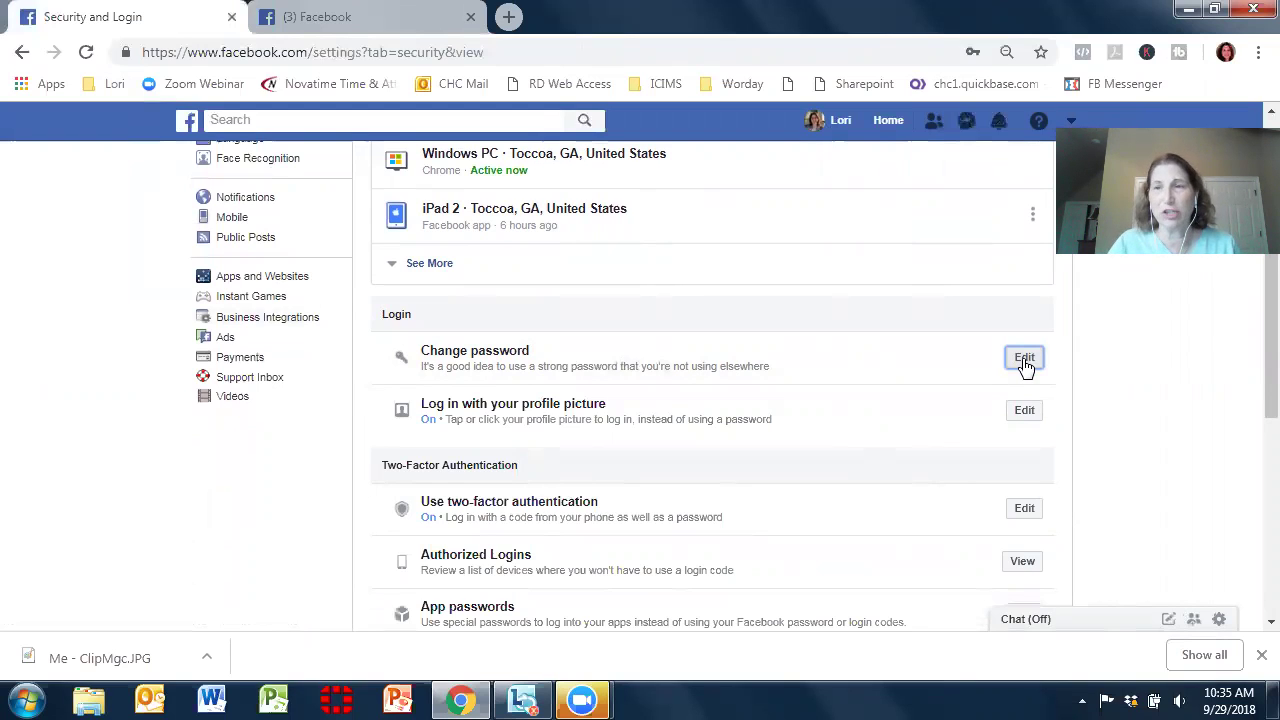
# - Expand the full Where You're Logged In list and review its devices, locations and dates
pyautogui.scroll(1, 1253, 347)
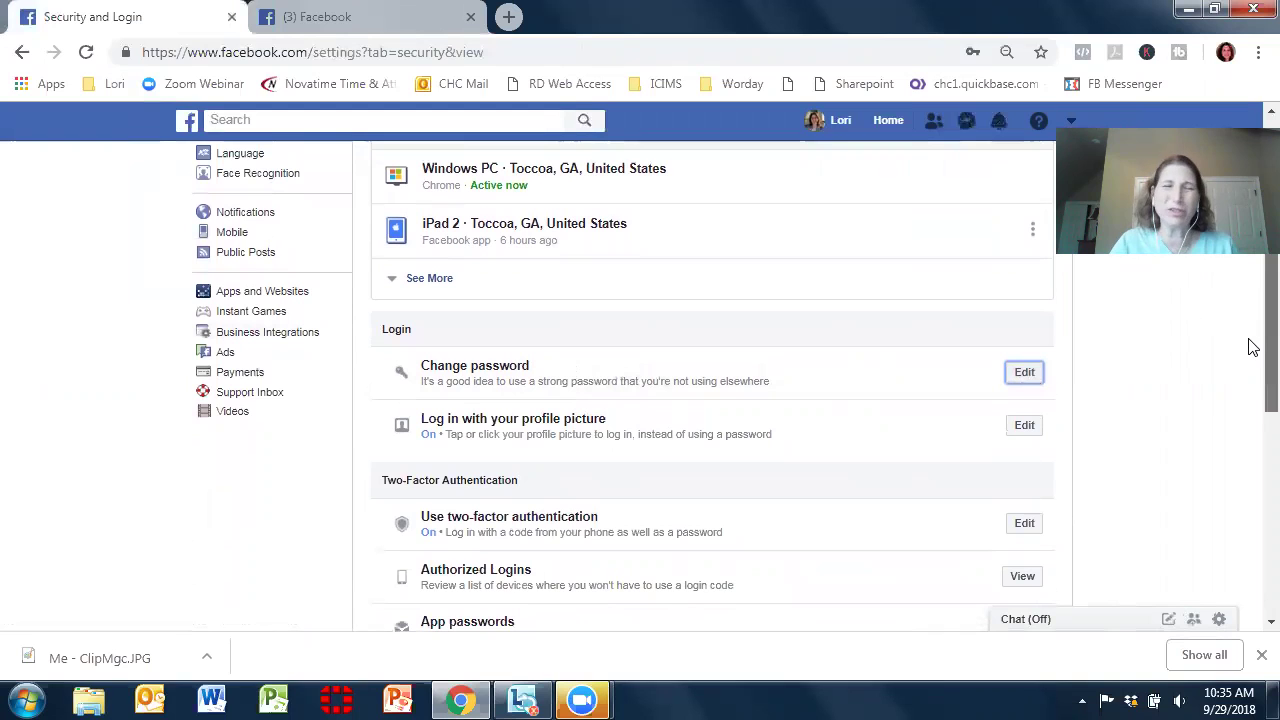
pyautogui.scroll(1, 1253, 347)
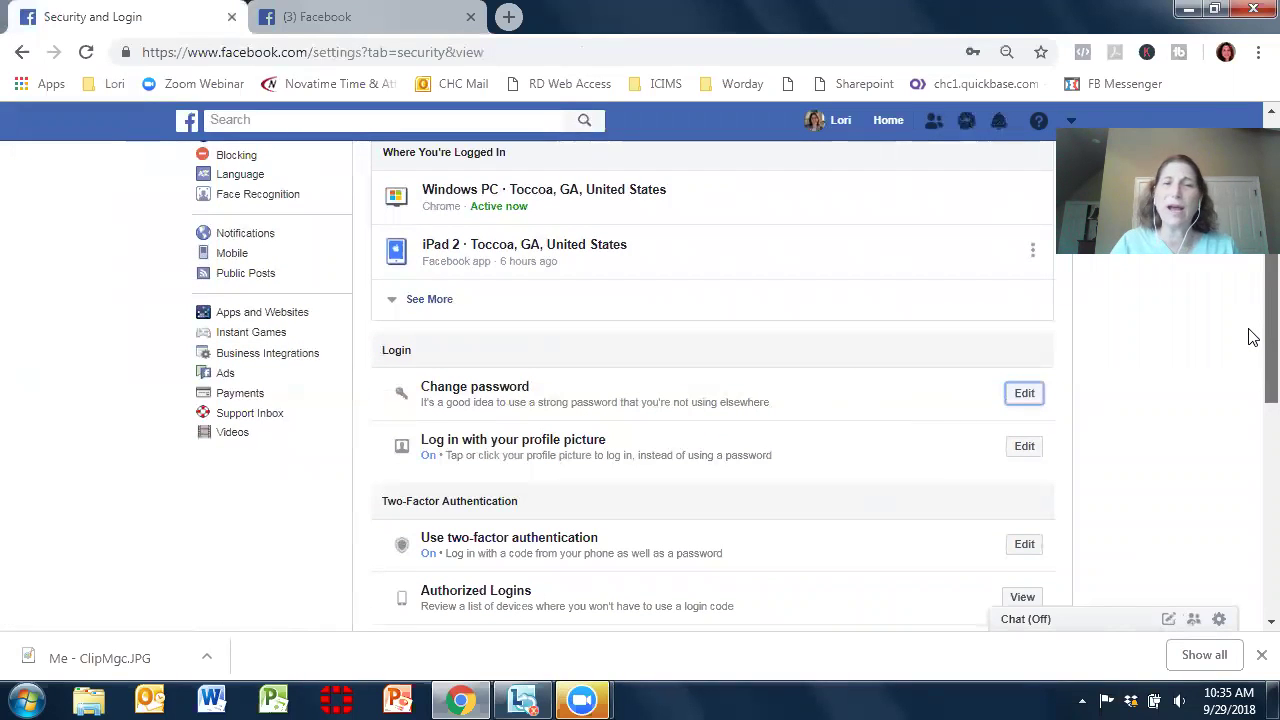
pyautogui.scroll(3, 1250, 309)
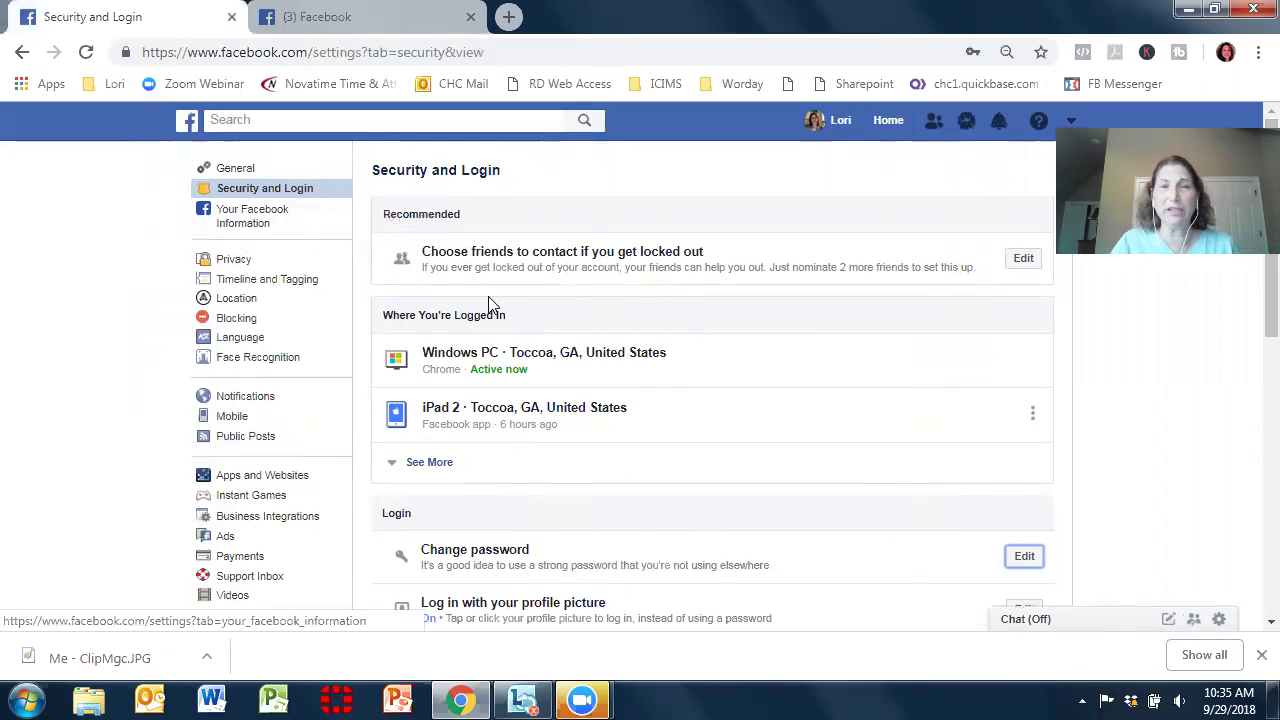
pyautogui.moveTo(518, 316); pyautogui.dragTo(376, 316)
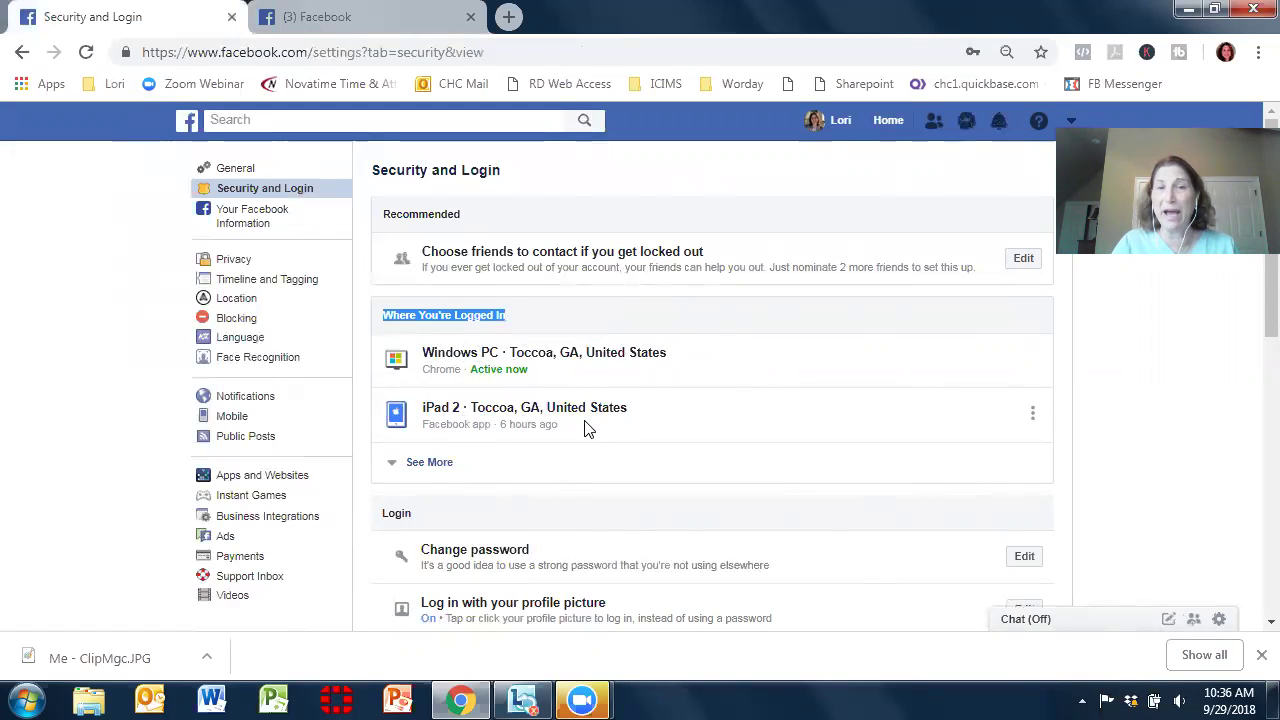
pyautogui.click(439, 466)
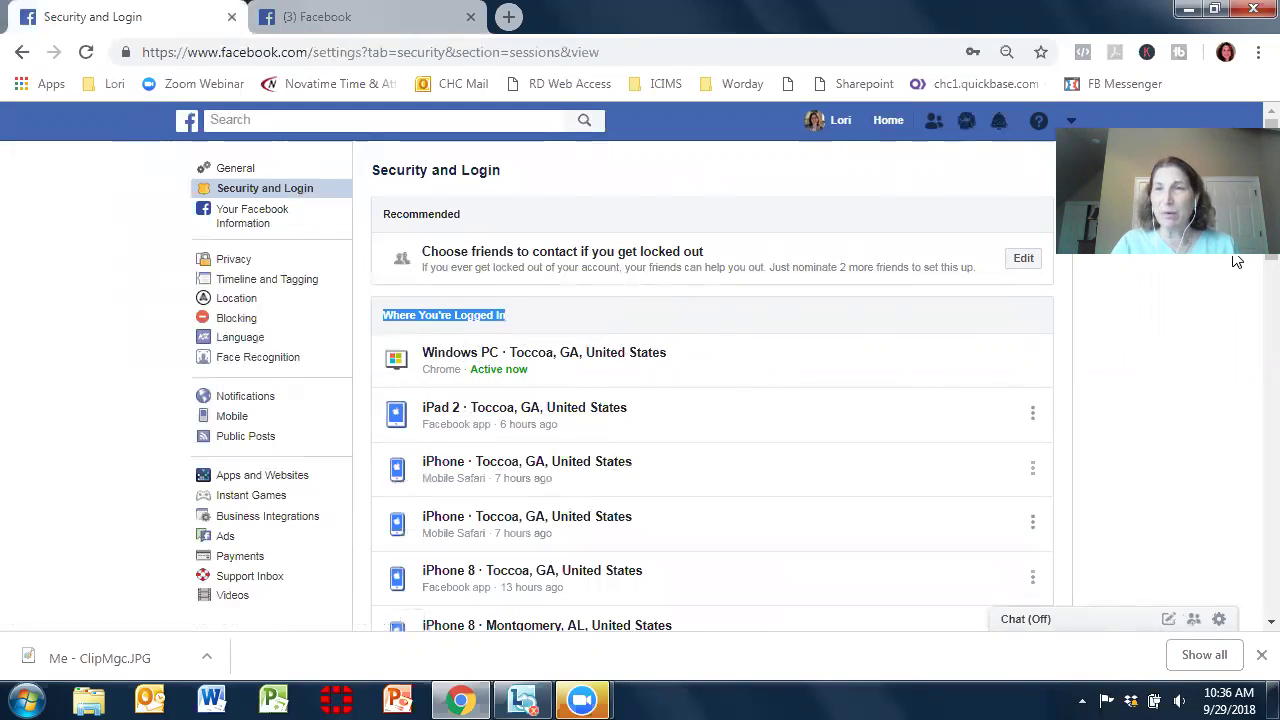
pyautogui.scroll(-4, 1237, 261)
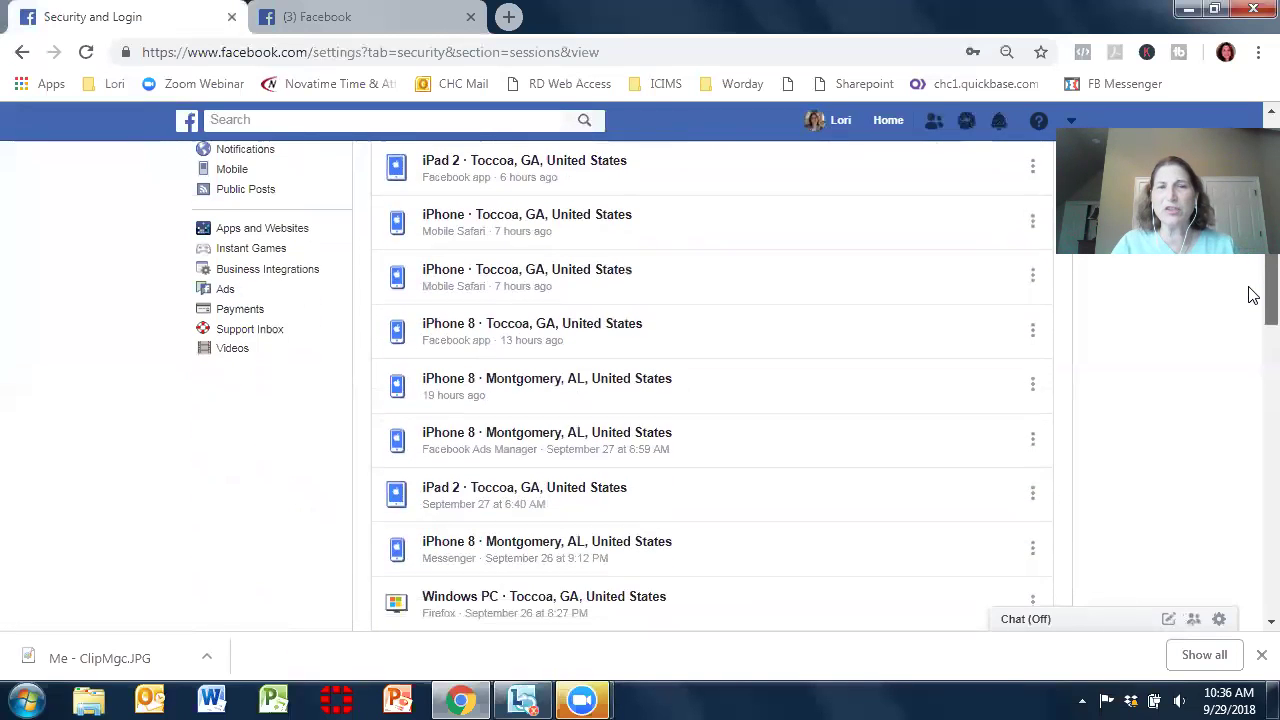
pyautogui.scroll(-1, 1253, 313)
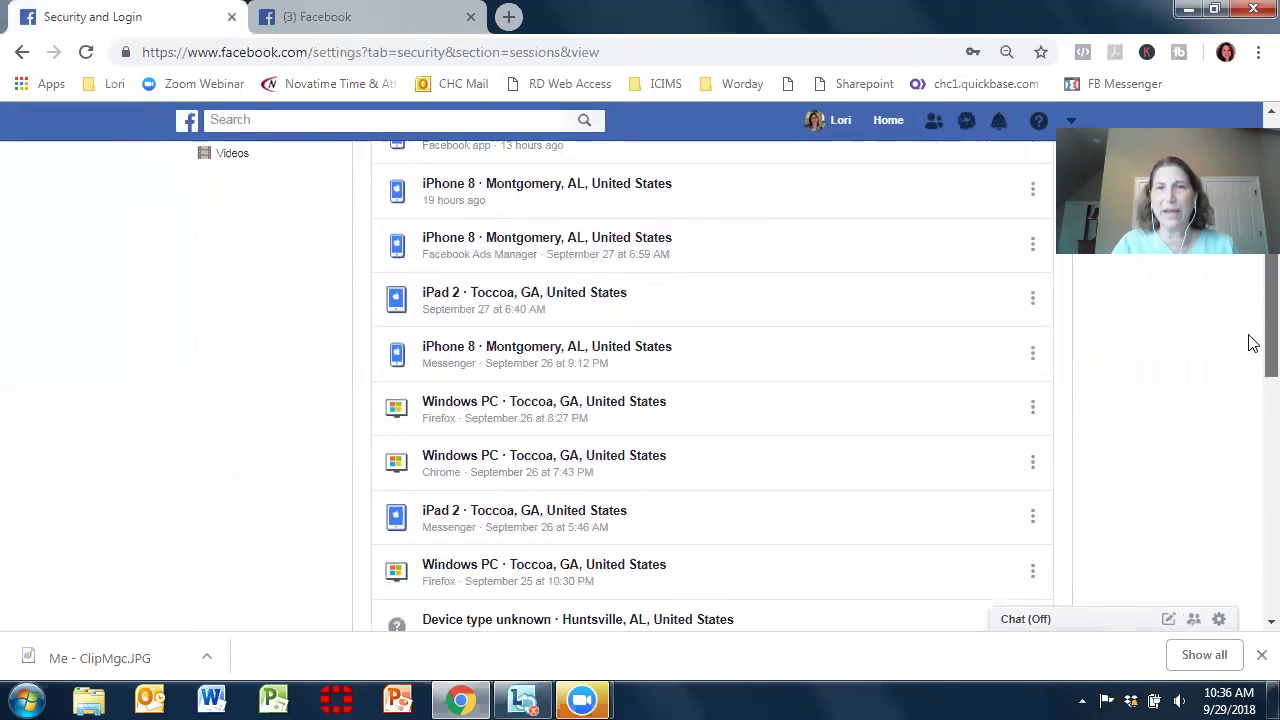
pyautogui.scroll(1, 1252, 325)
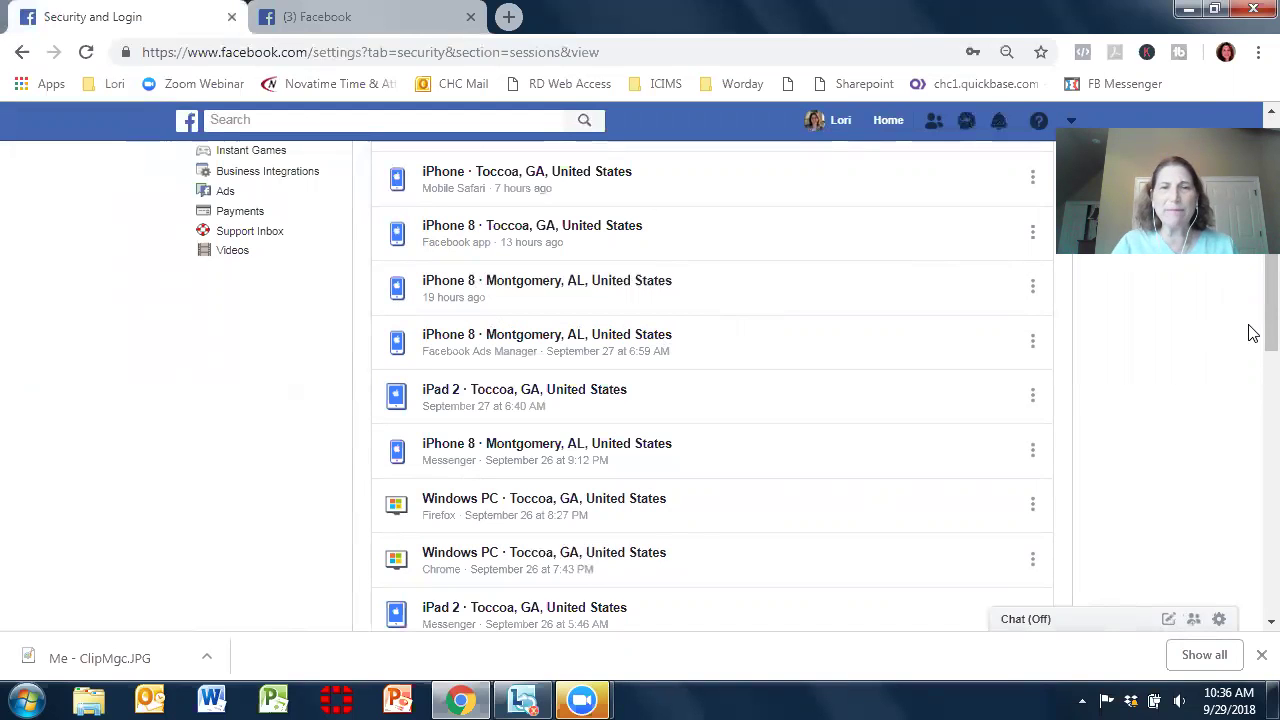
pyautogui.scroll(-3, 1252, 340)
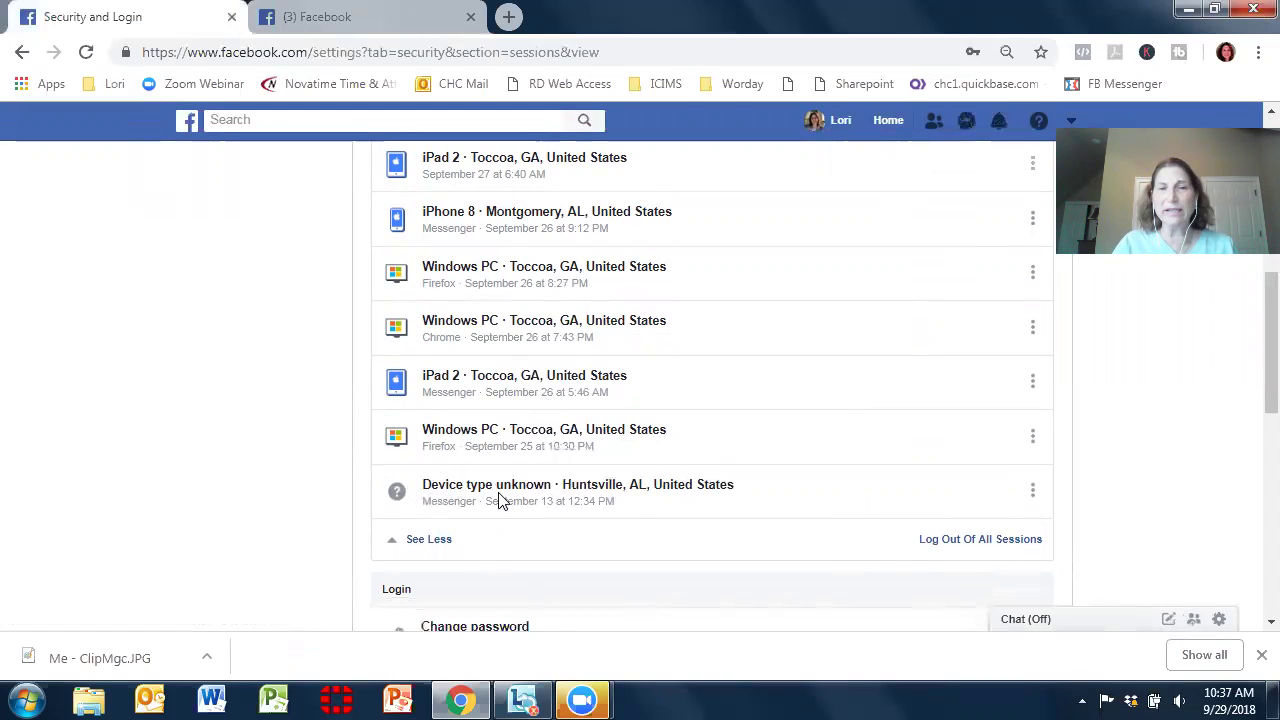
# - Log out the unknown Messenger device in Huntsville, AL and the Windows PC Firefox session of September 25
pyautogui.click(1033, 492)
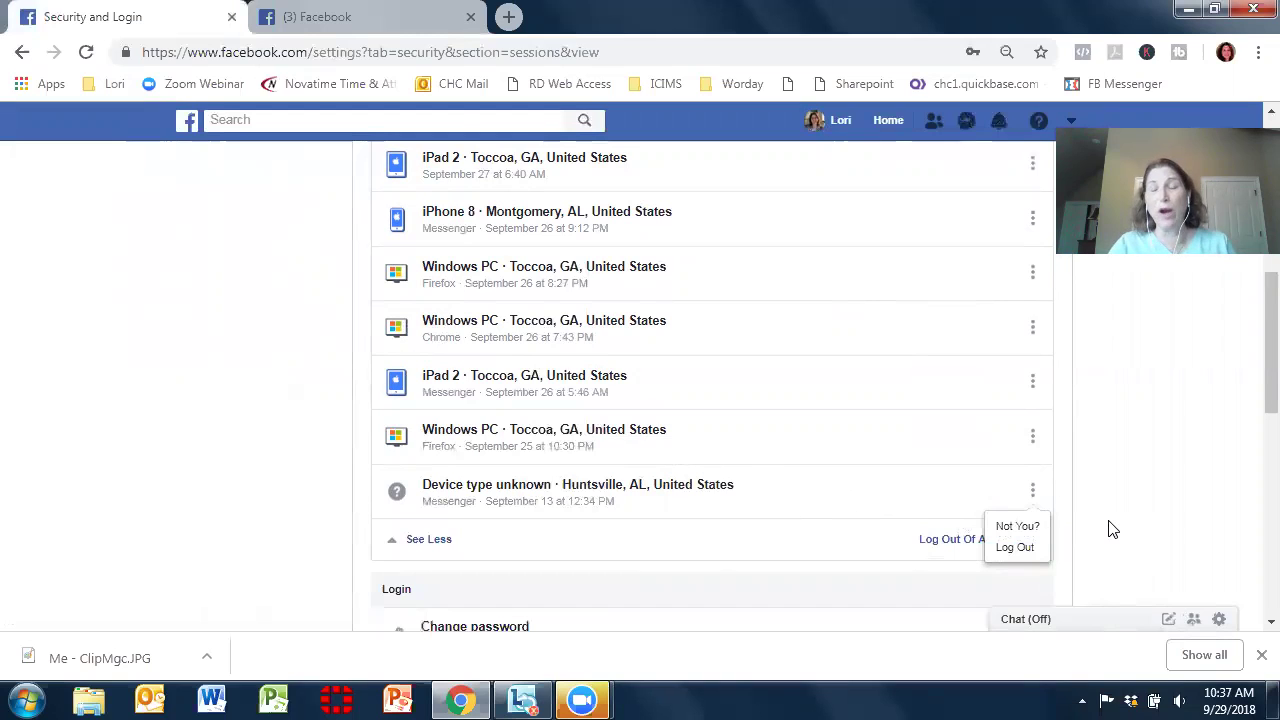
pyautogui.click(1012, 549)
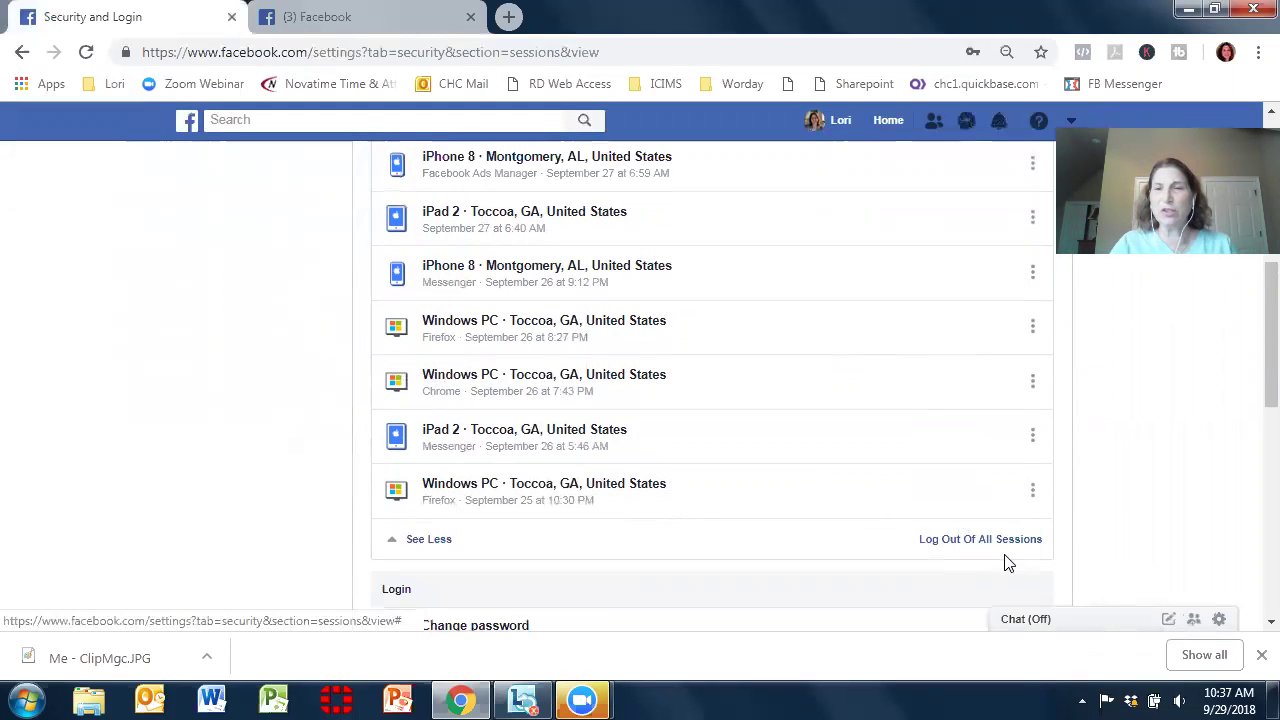
pyautogui.click(1032, 490)
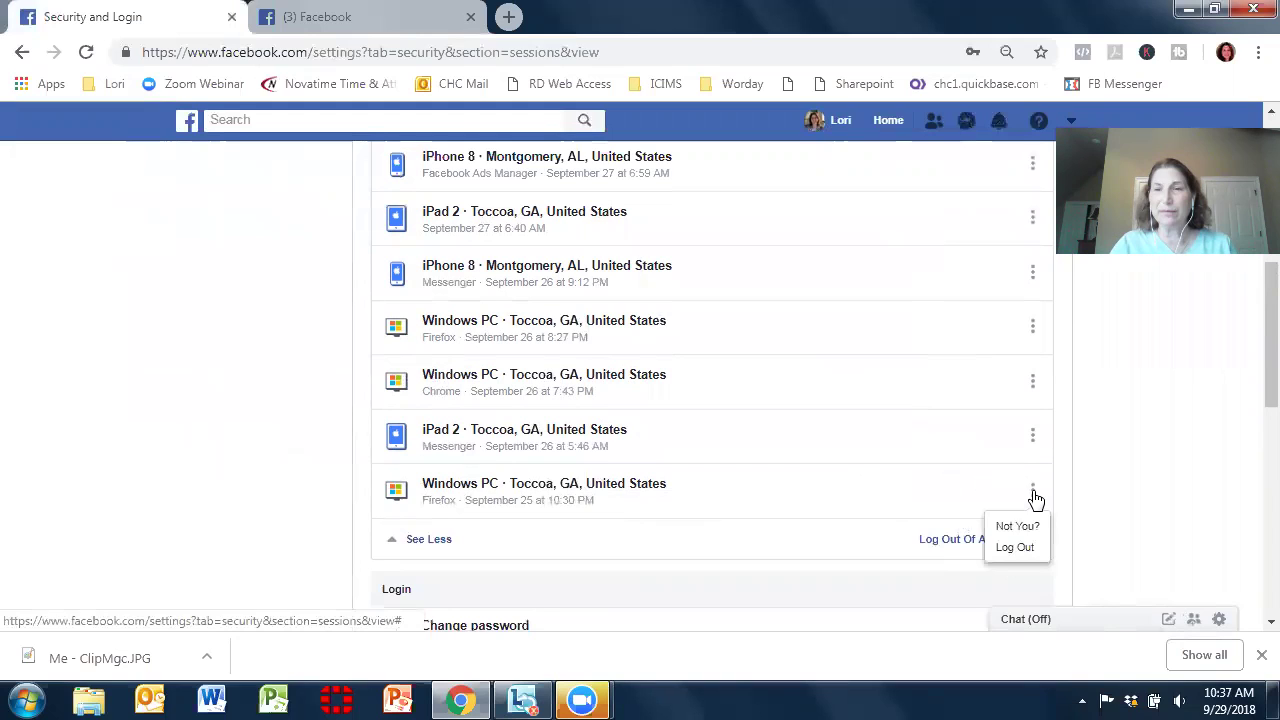
pyautogui.click(1013, 548)
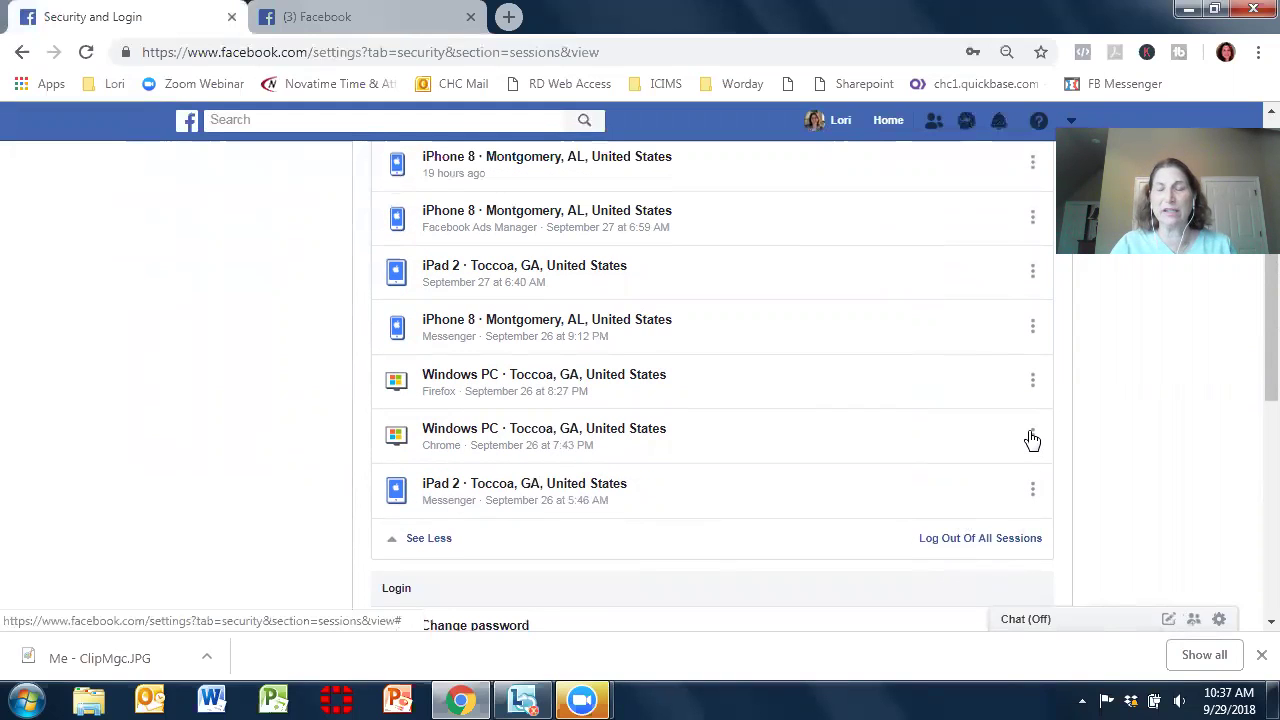
# - Log out the two September 26 Windows PC sessions, Chrome at 7:43 PM and Firefox at 8:27 PM
pyautogui.click(1032, 440)
pyautogui.click(1020, 494)
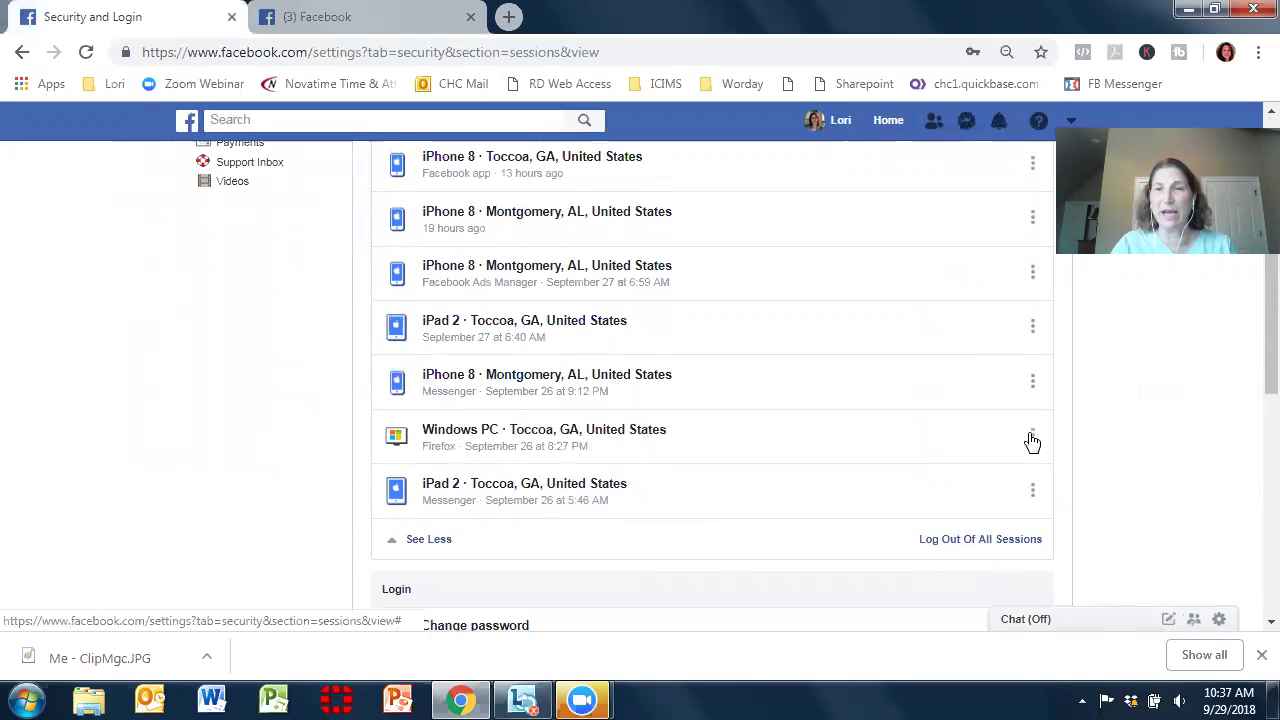
pyautogui.click(1032, 440)
pyautogui.click(1026, 495)
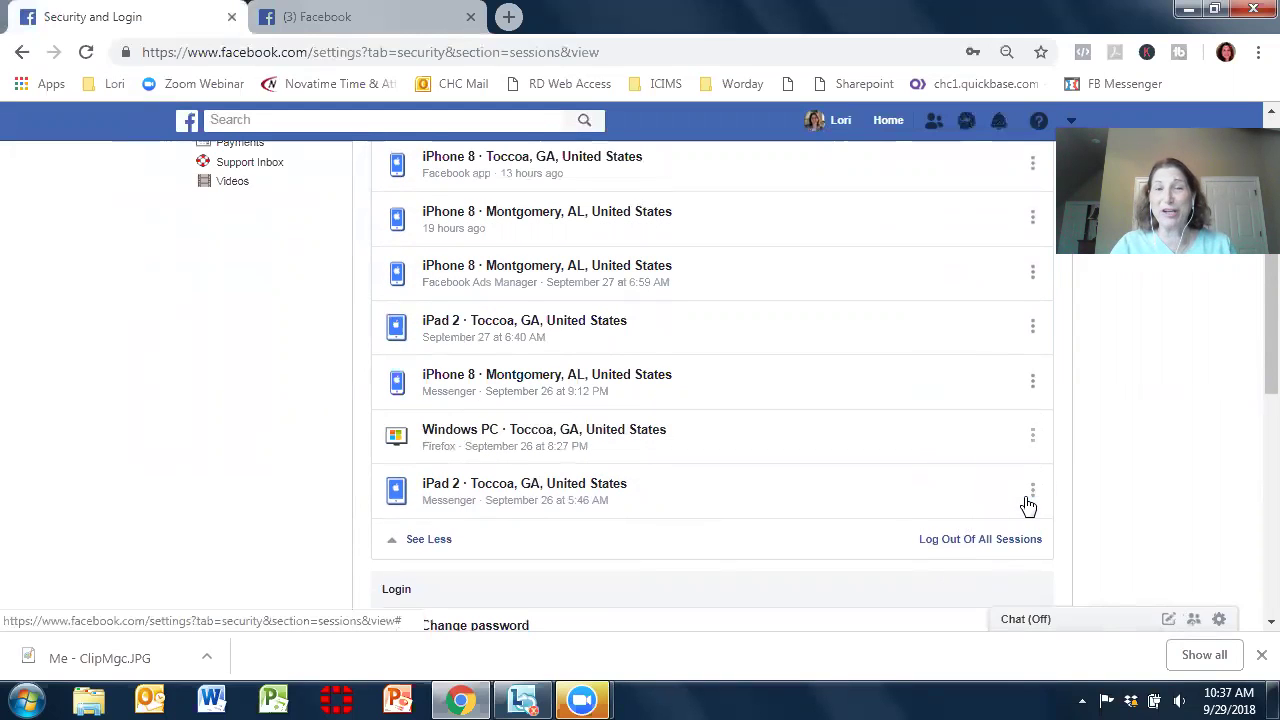
# - Log out the iPad 2 Messenger session of September 26 and the iPad 2 session of September 27 at 6:40 AM
pyautogui.click(1032, 491)
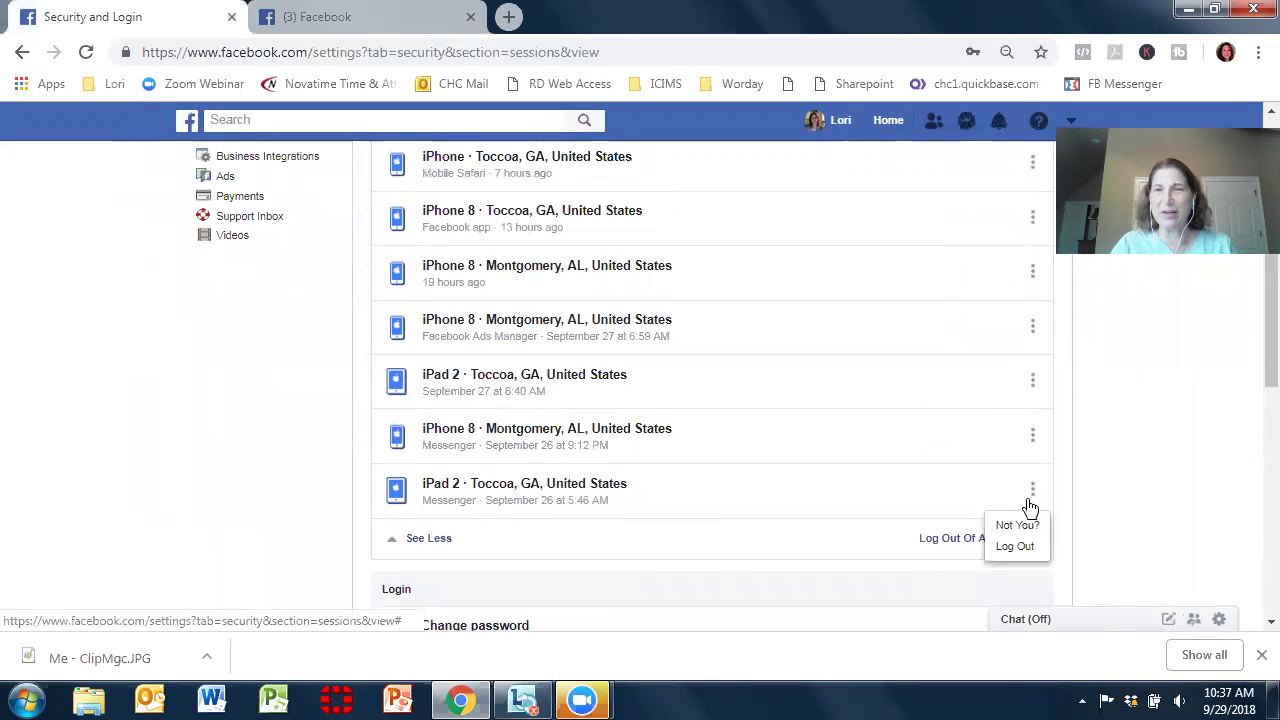
pyautogui.click(1017, 549)
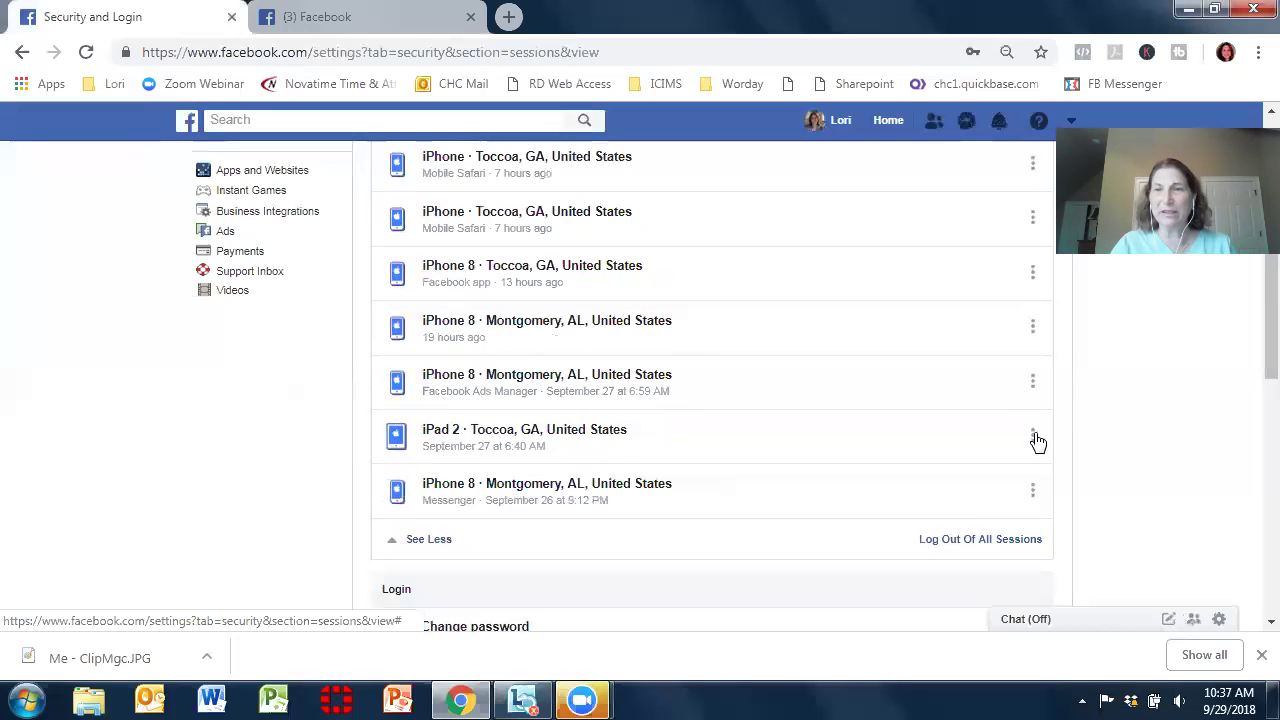
pyautogui.click(1033, 437)
pyautogui.click(1020, 494)
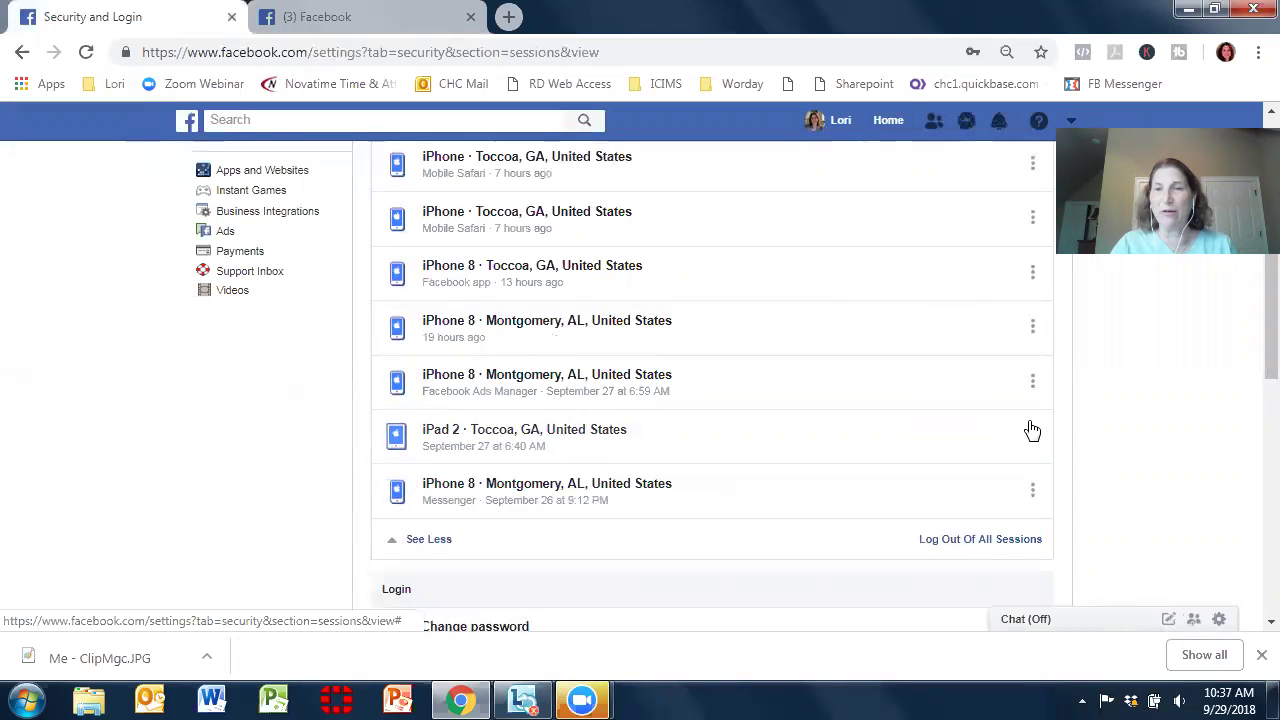
# - Log out the iPhone 8 Montgomery, AL session from 19 hours ago and the lower of the two iPhone Mobile Safari sessions
pyautogui.click(1033, 390)
pyautogui.click(1026, 442)
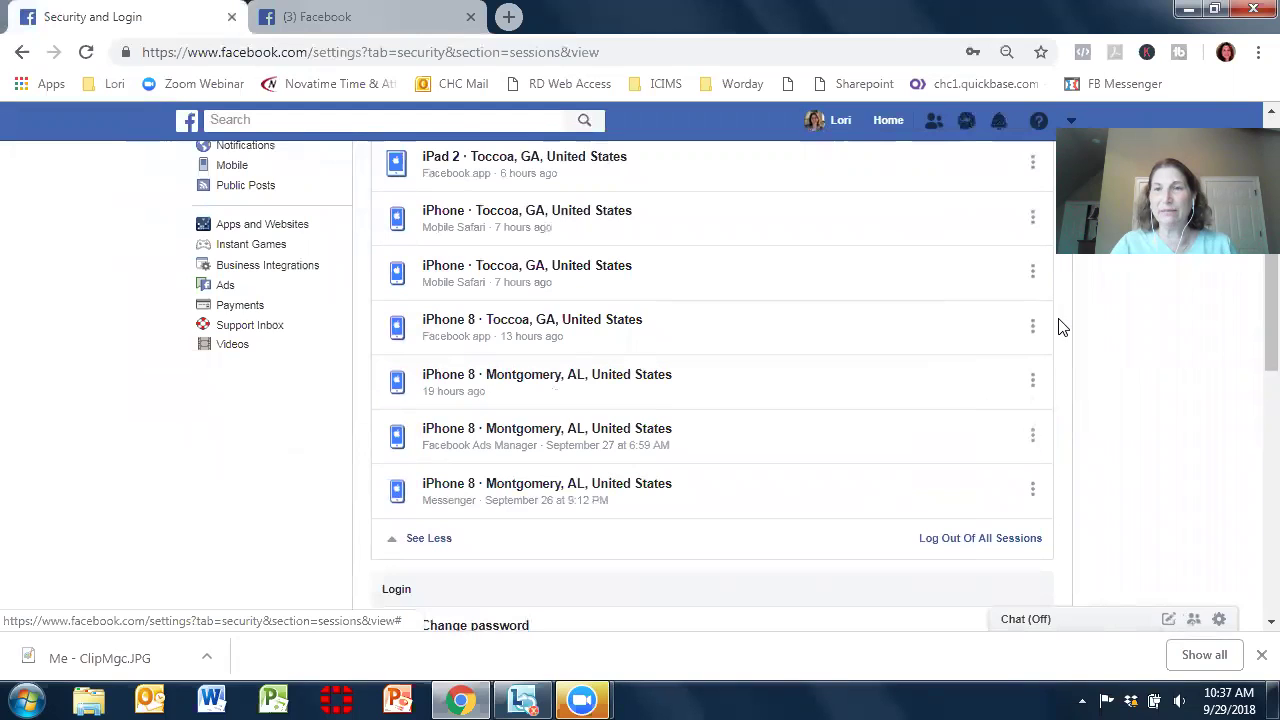
pyautogui.click(1033, 328)
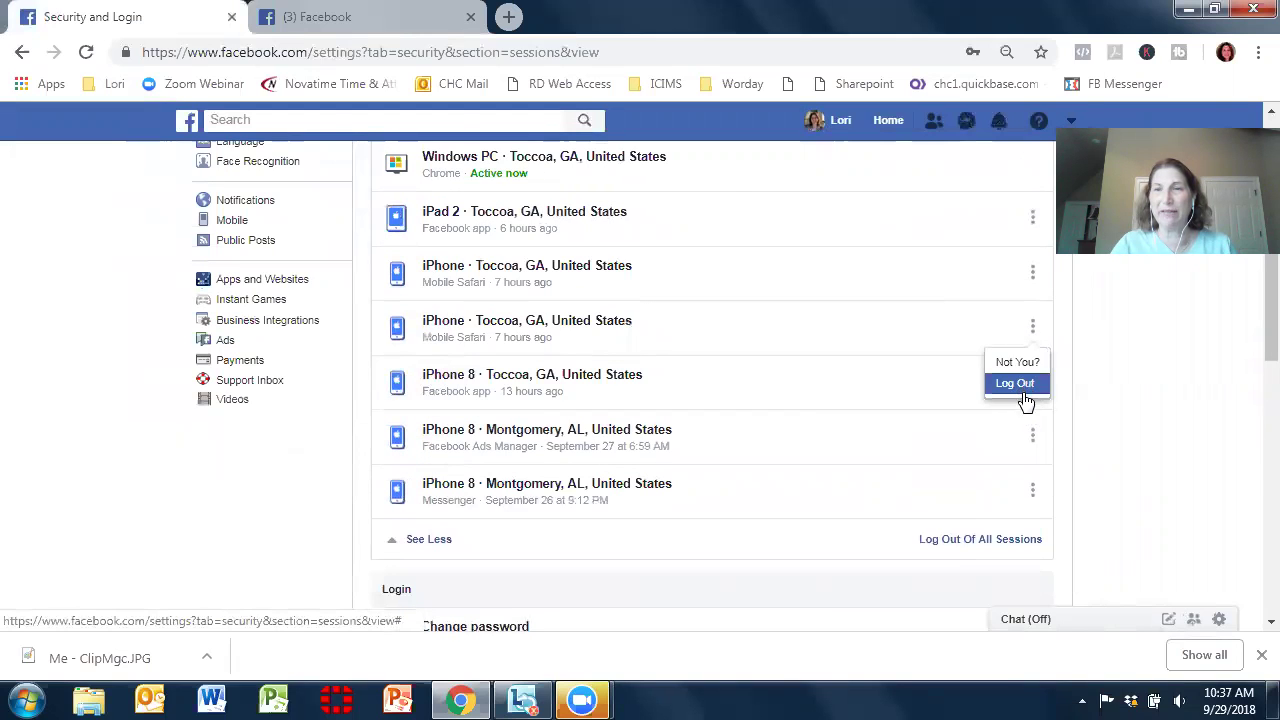
pyautogui.click(1022, 382)
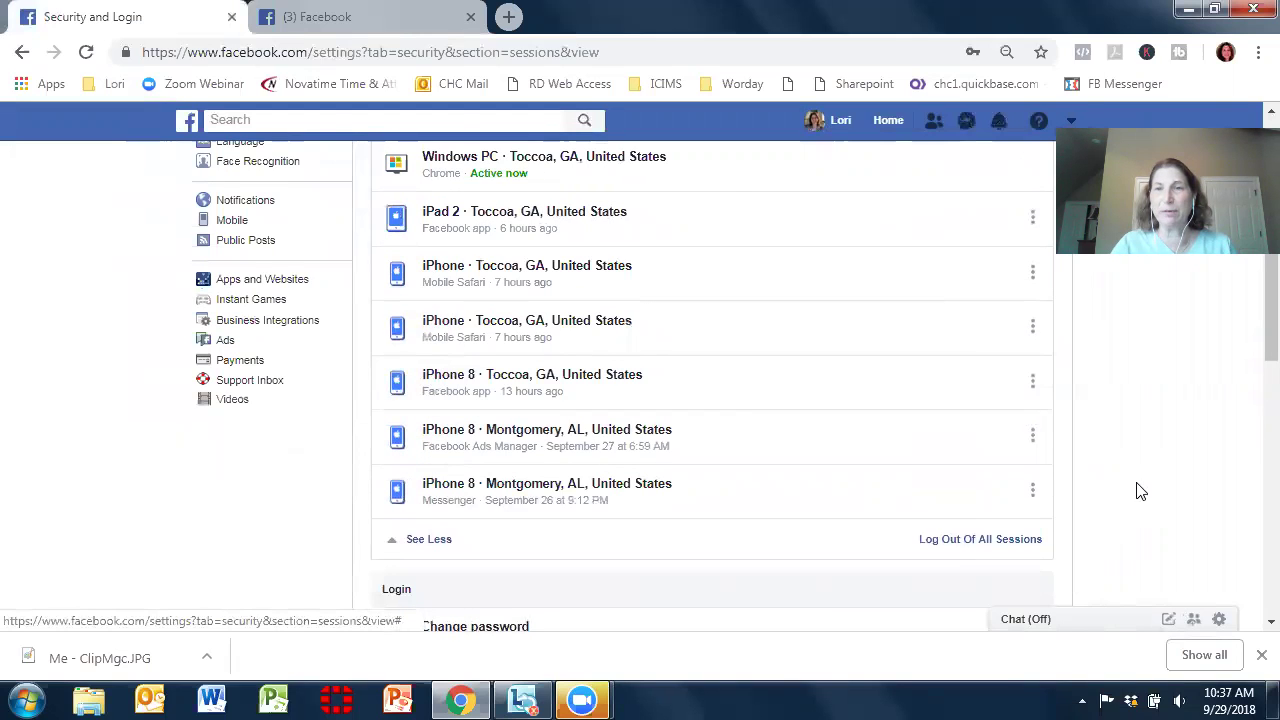
# - Log out the iPhone 8 Facebook app session in Toccoa, GA and the iPhone 8 Facebook Ads Manager session of September 27
pyautogui.click(1031, 394)
pyautogui.click(1024, 437)
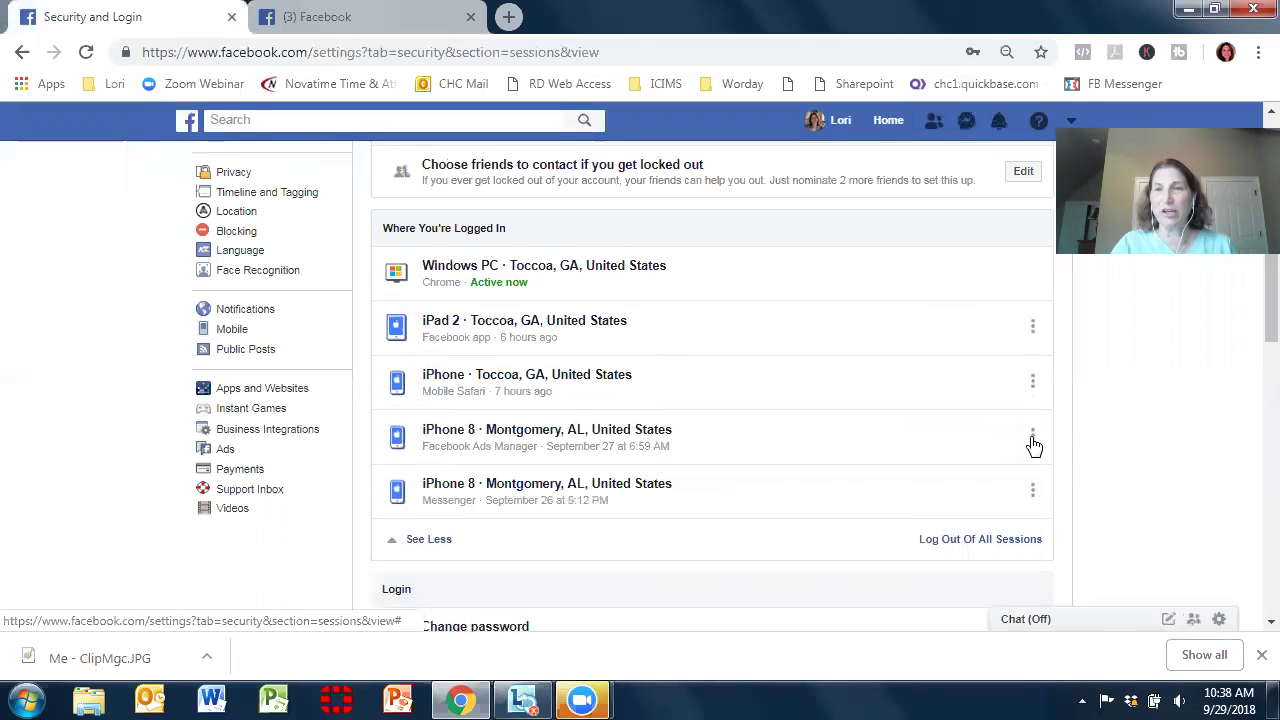
pyautogui.click(1032, 436)
pyautogui.click(1018, 492)
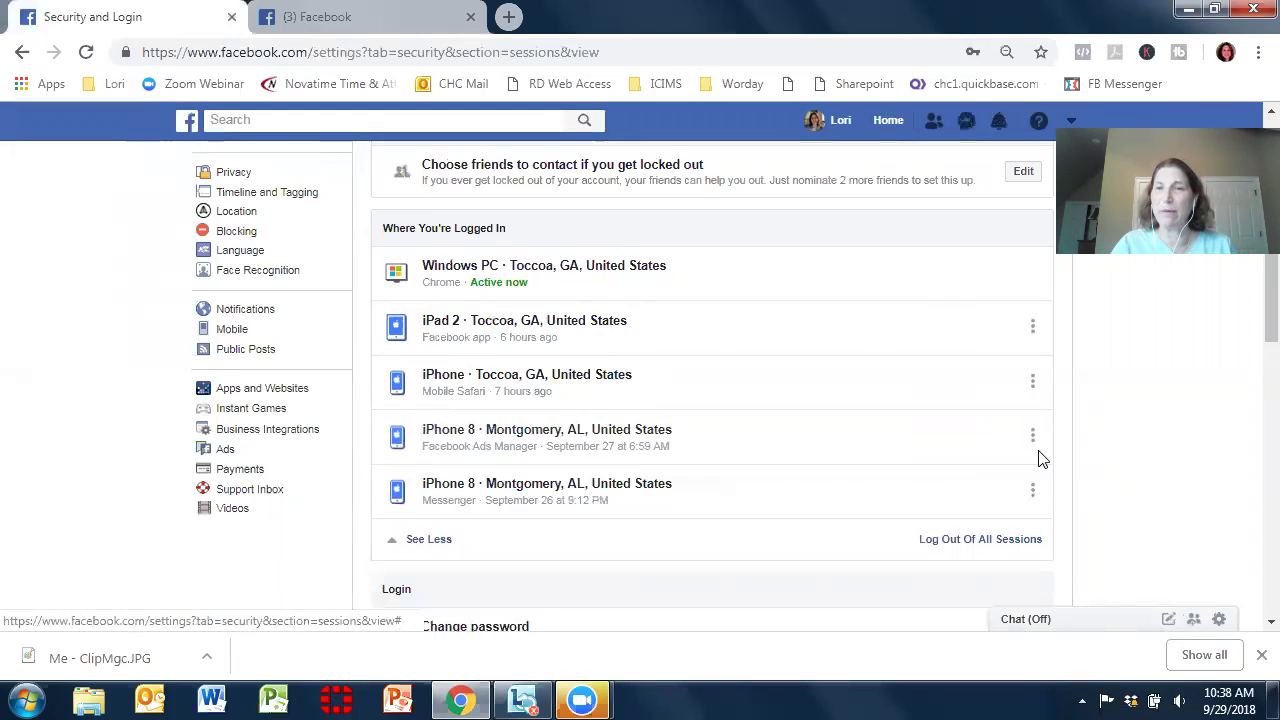
# - Log out the iPhone 8 Messenger session of September 26 at 9:12 PM and the remaining iPhone Mobile Safari session
pyautogui.click(1033, 495)
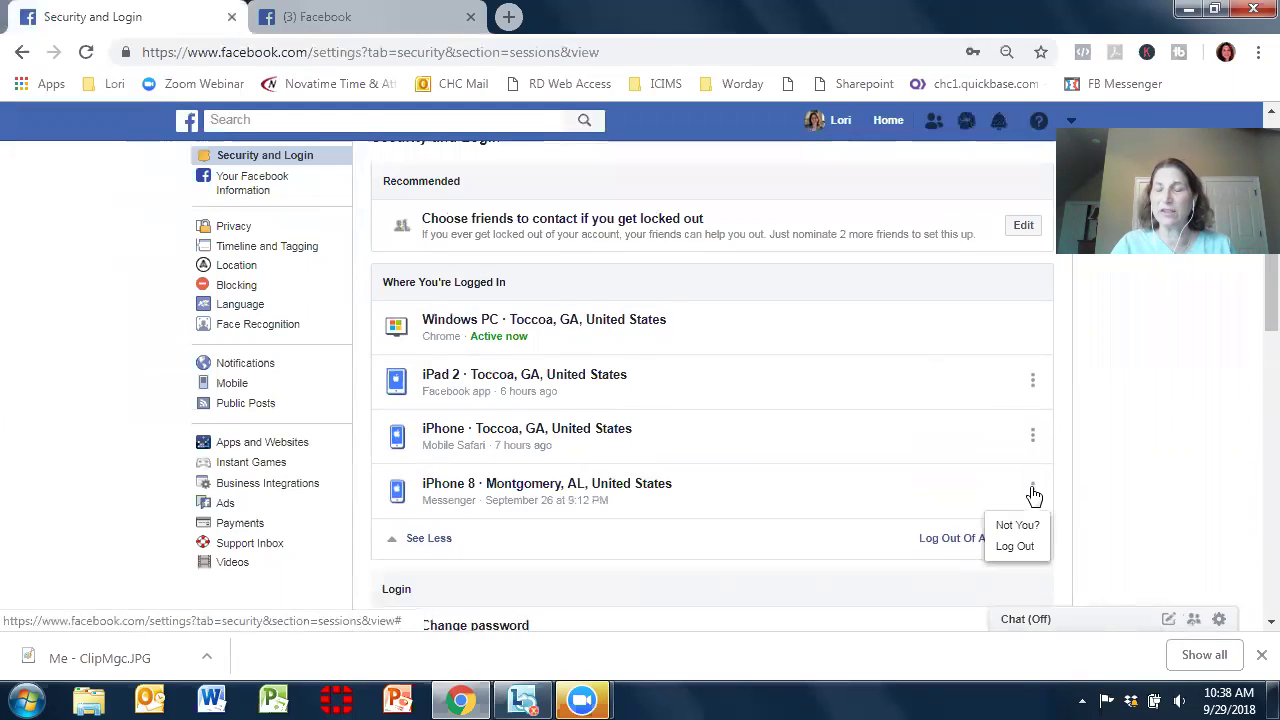
pyautogui.click(1016, 556)
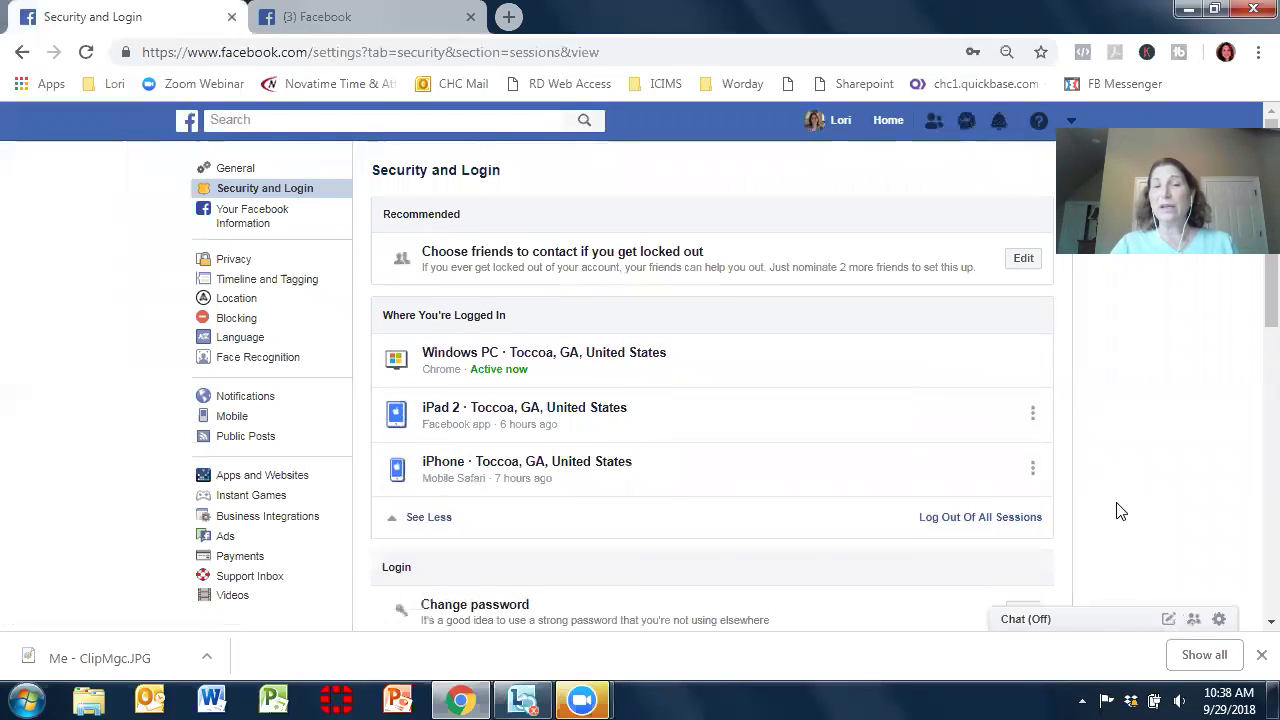
pyautogui.click(1032, 470)
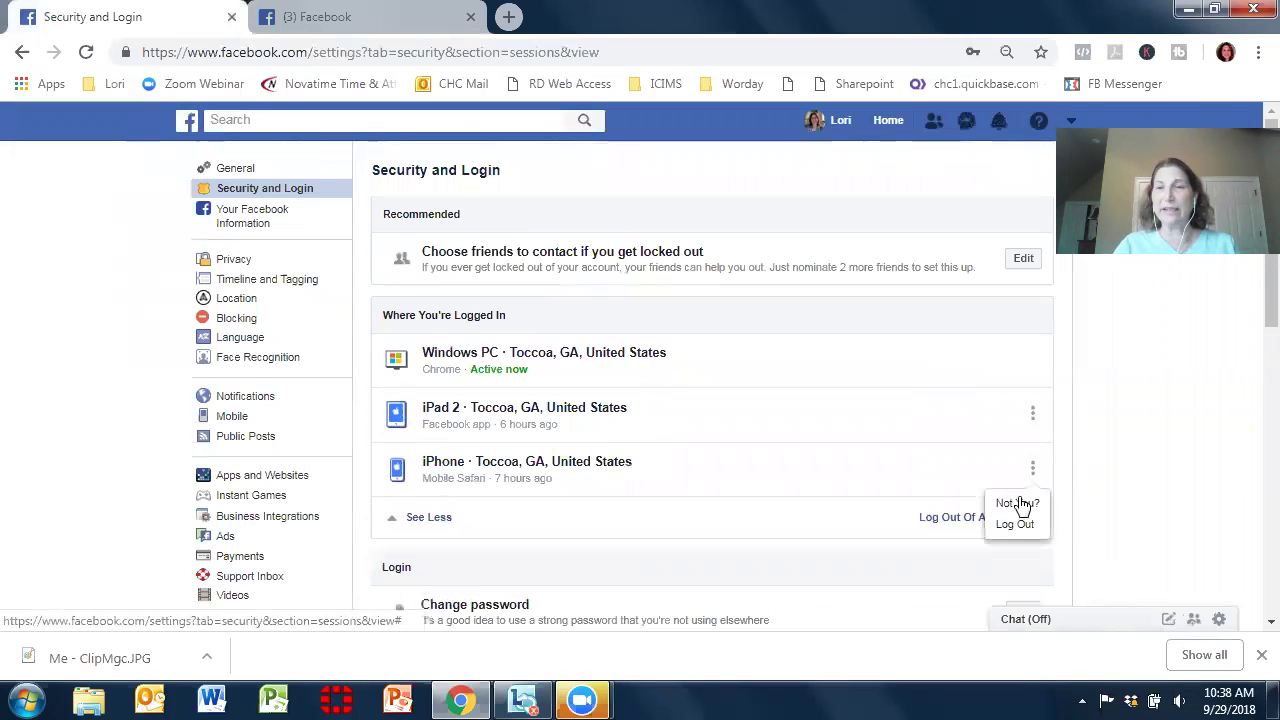
pyautogui.click(1015, 526)
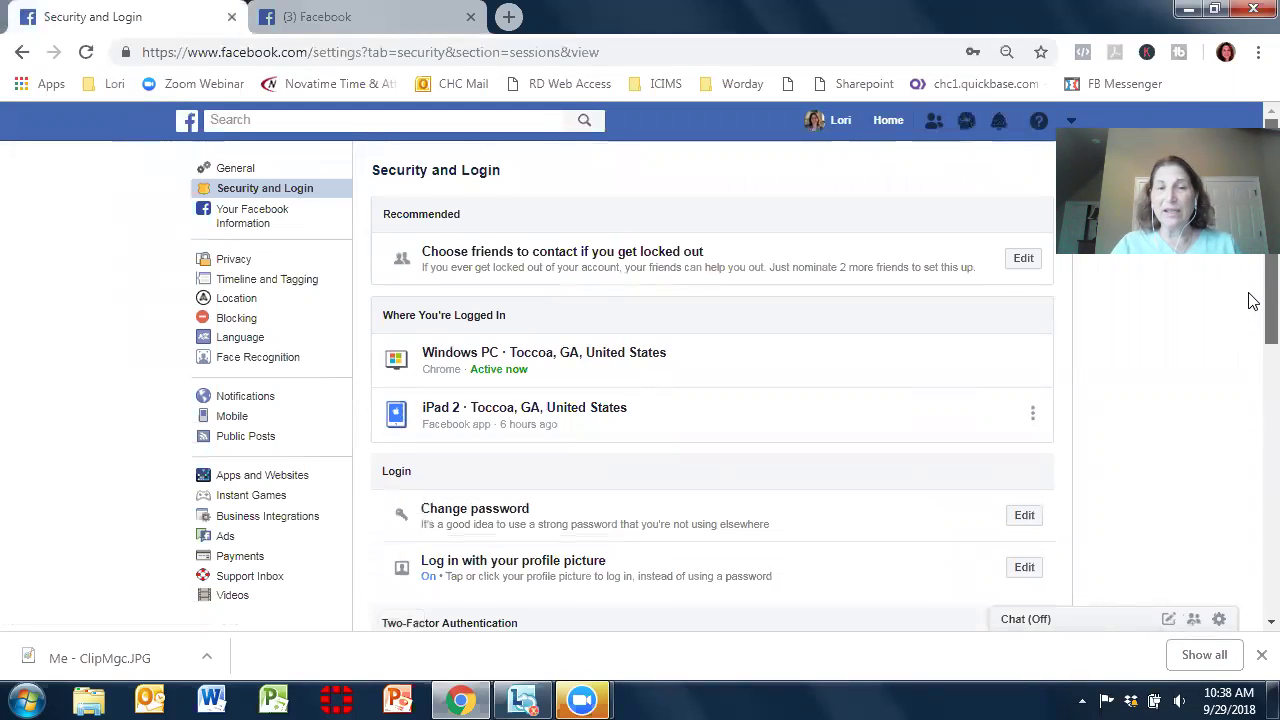
# - Review the Where You're Logged In section and log out the iPad 2 Facebook app session in Toccoa, GA
pyautogui.scroll(-1, 1250, 300)
pyautogui.scroll(1, 1250, 320)
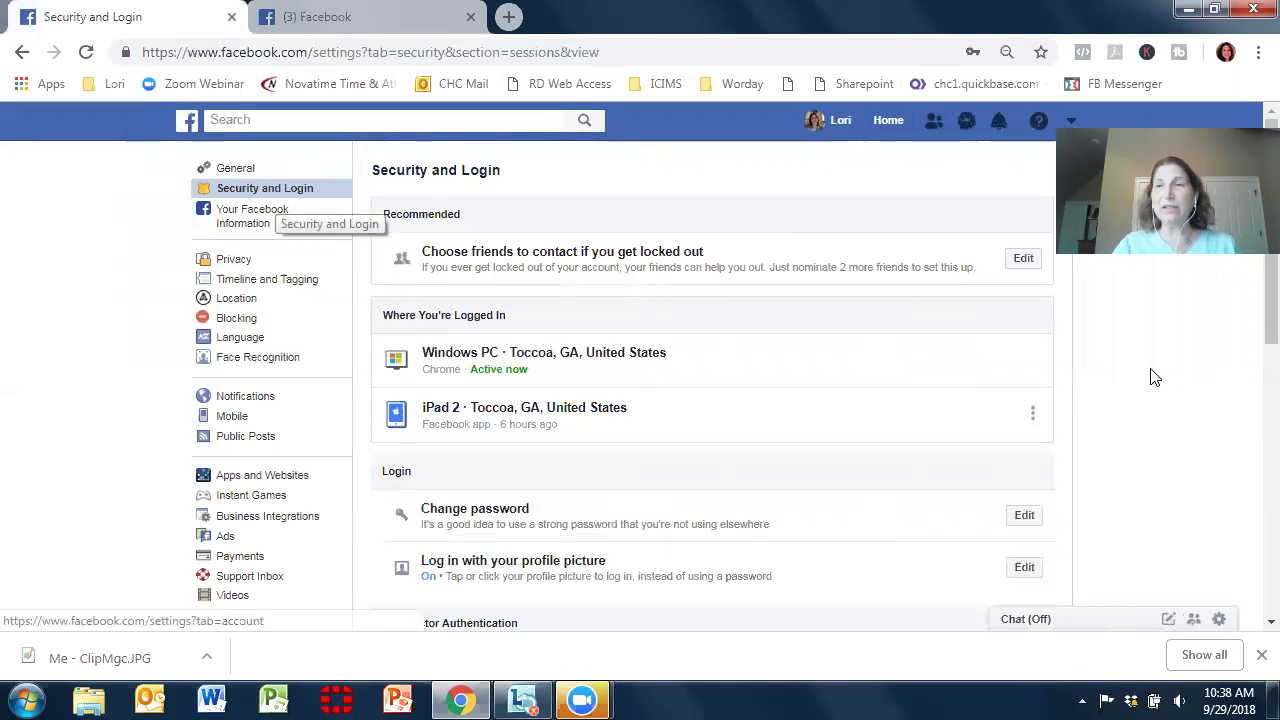
pyautogui.scroll(-1, 1271, 300)
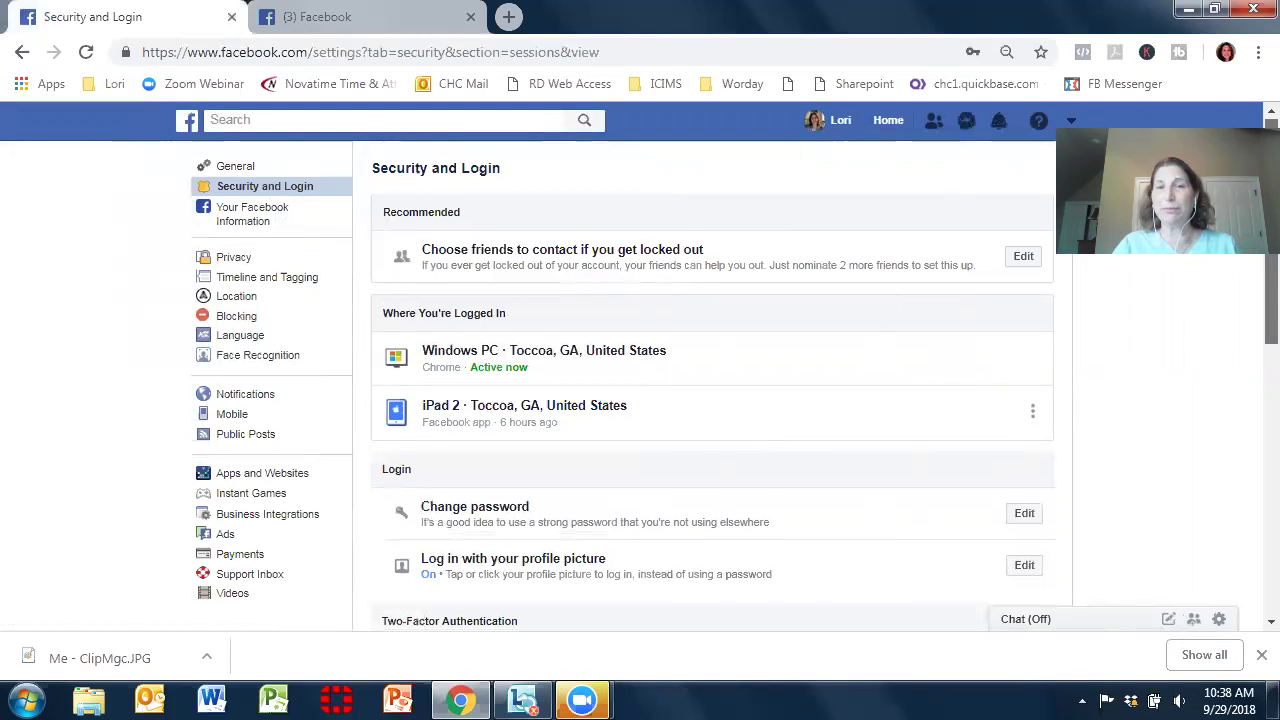
pyautogui.scroll(-1, 526, 371)
pyautogui.moveTo(528, 258)
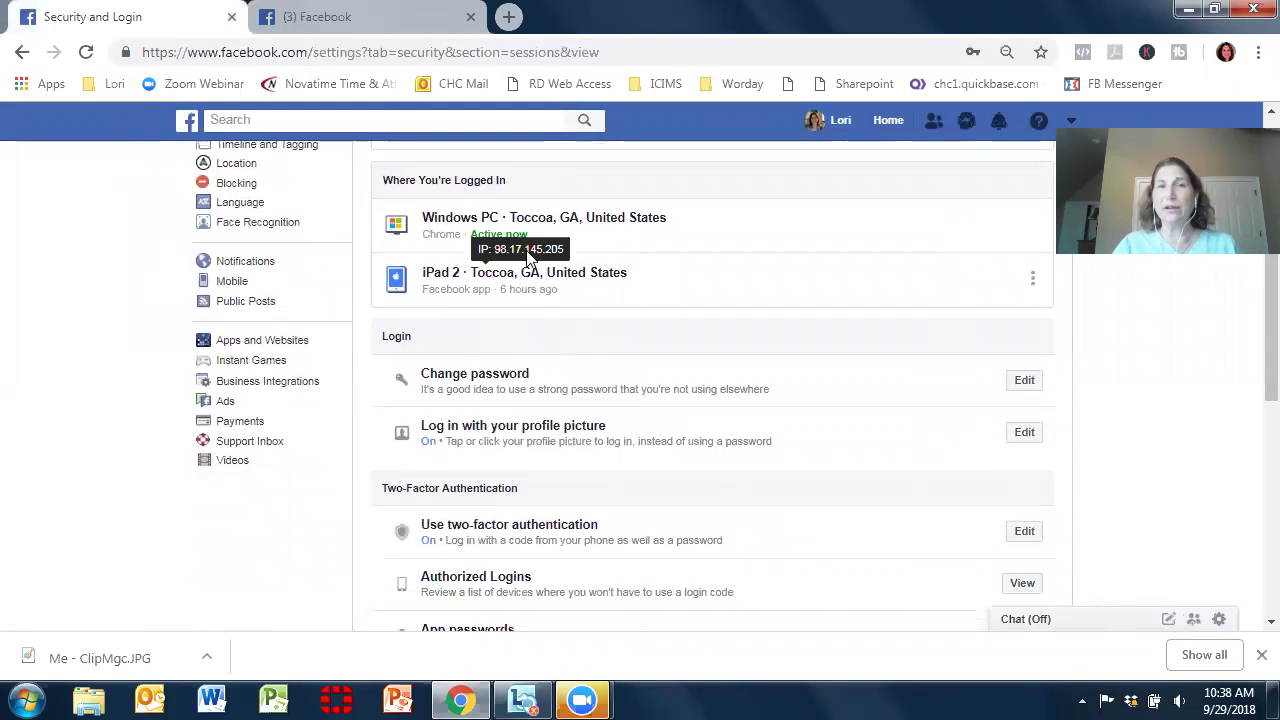
pyautogui.tripleClick(438, 178)
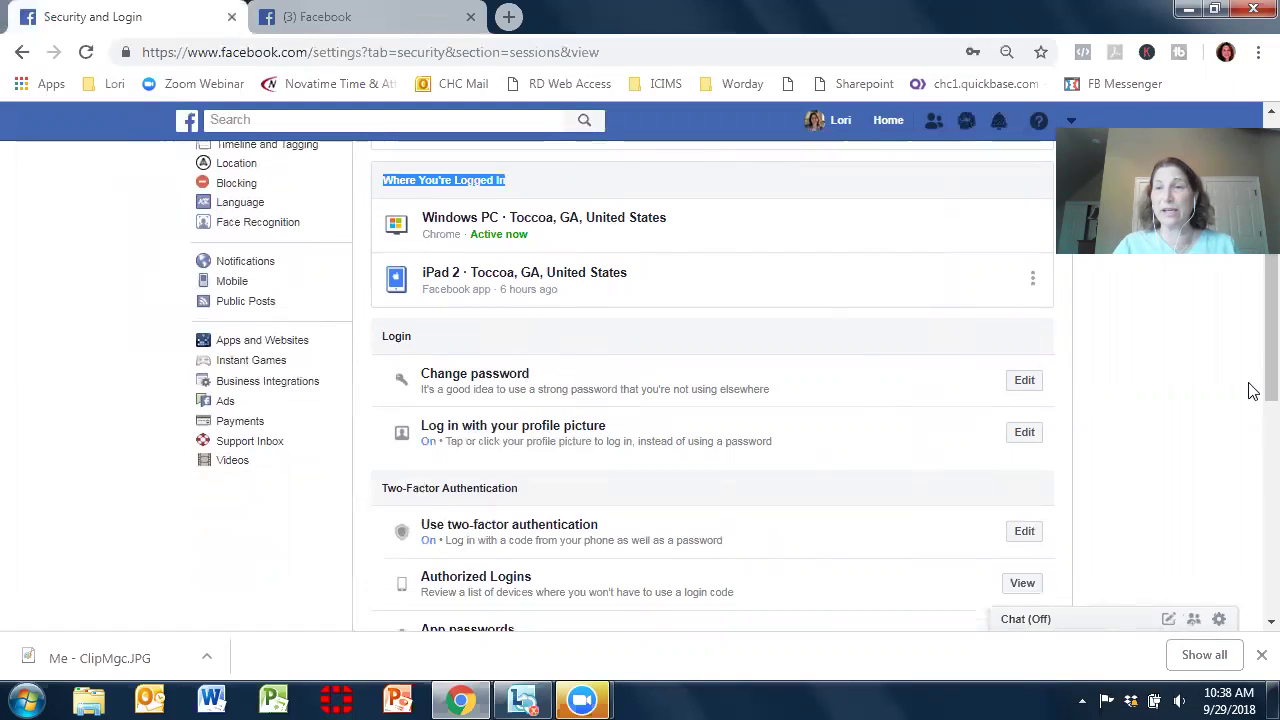
pyautogui.scroll(-1, 1253, 323)
pyautogui.scroll(1, 1249, 317)
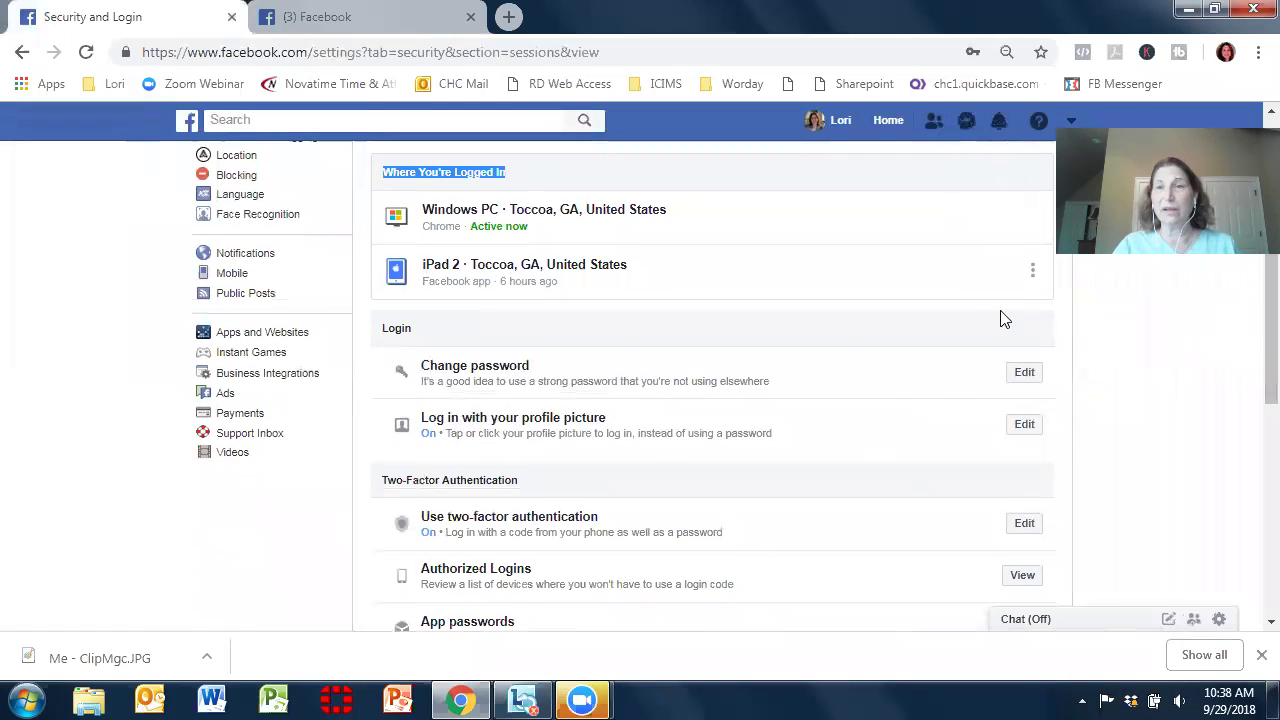
pyautogui.click(1032, 270)
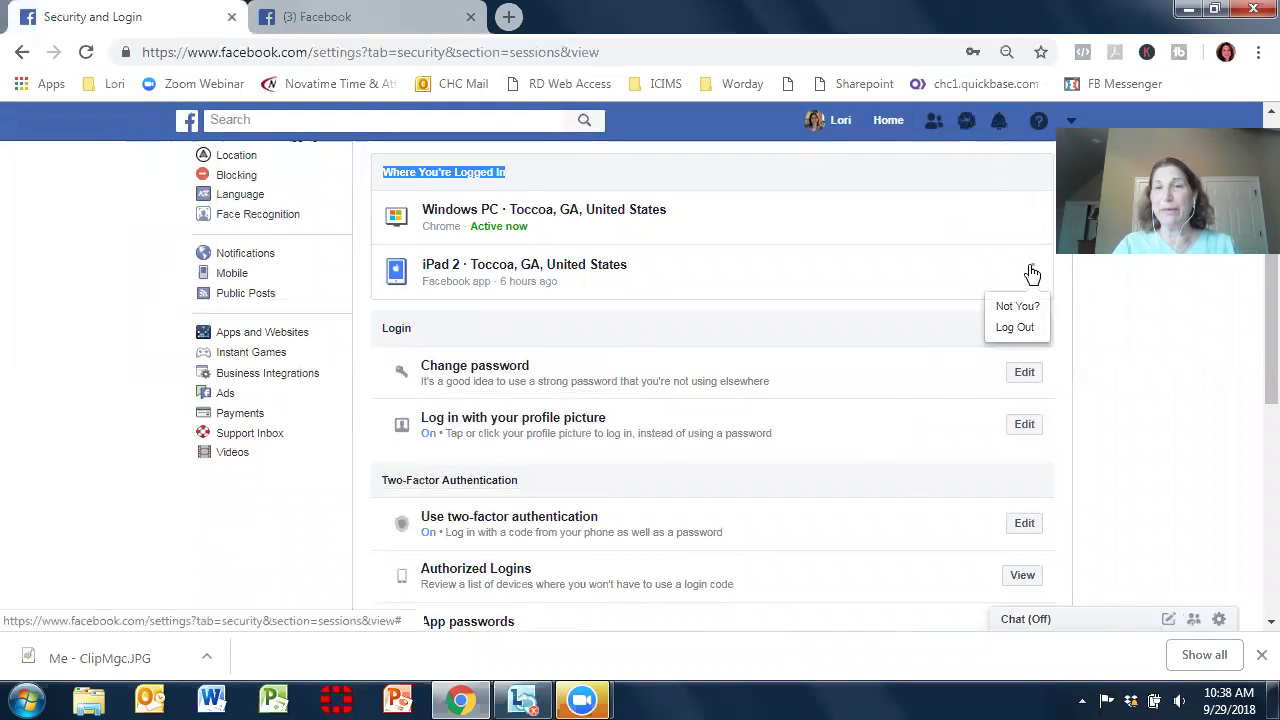
pyautogui.click(1015, 327)
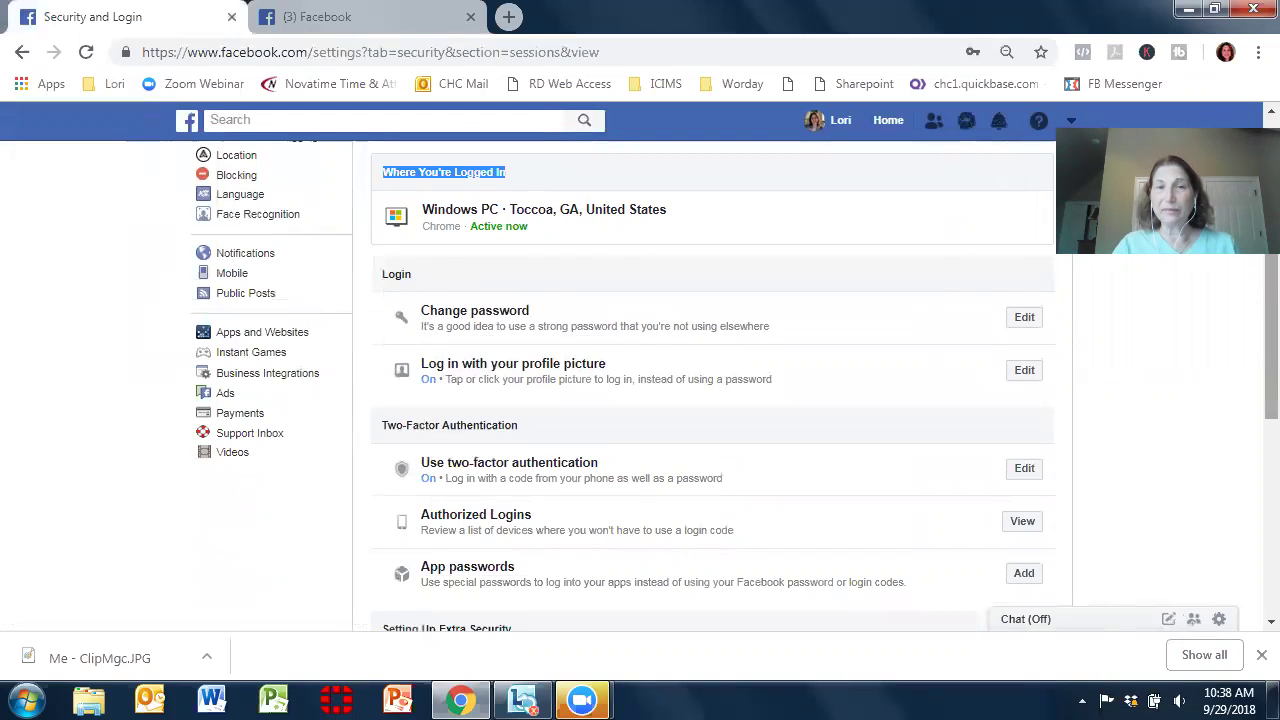
# - Open the Use two-factor authentication settings for editing, re-entering the account password to continue
pyautogui.scroll(-1, 1253, 269)
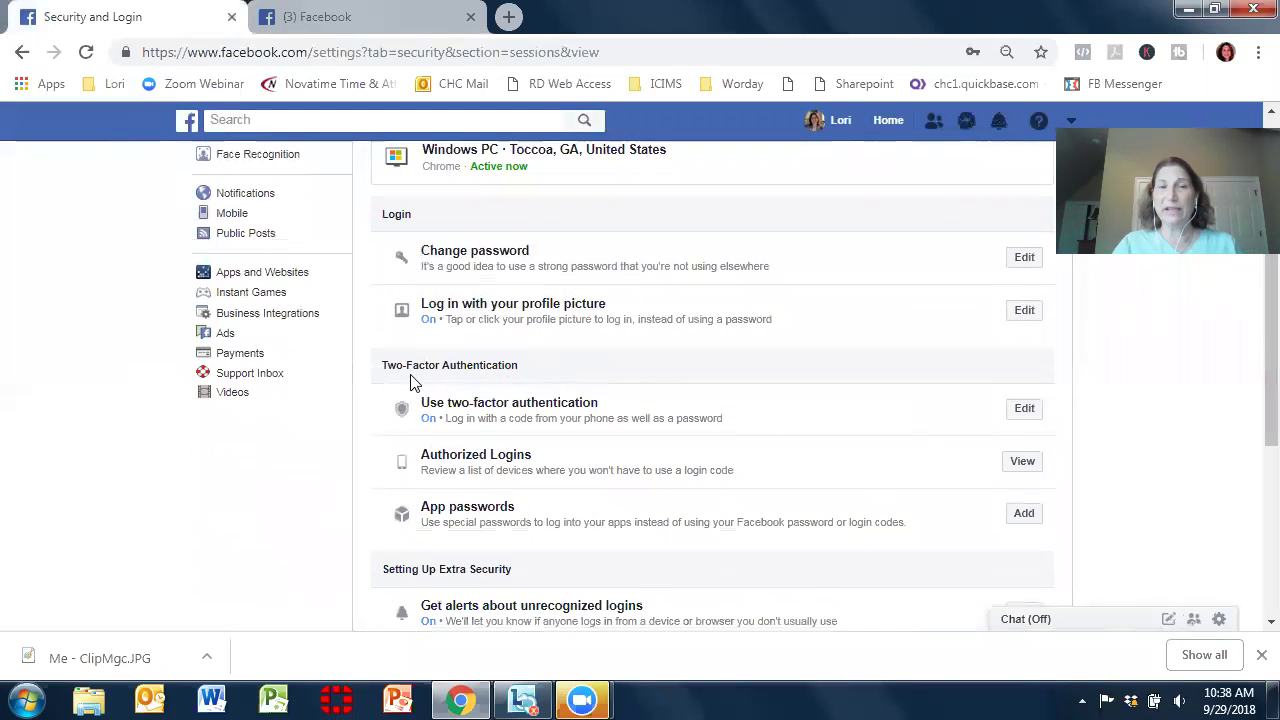
pyautogui.moveTo(520, 375); pyautogui.dragTo(381, 366)
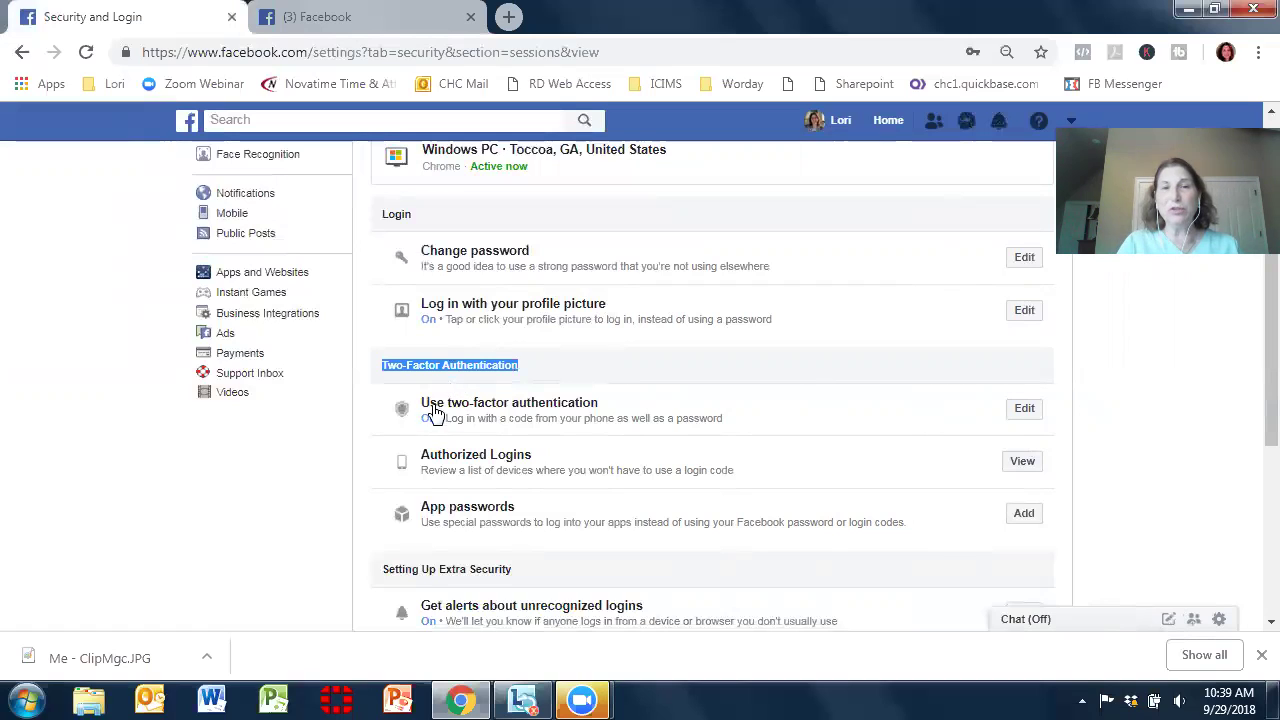
pyautogui.tripleClick(623, 416)
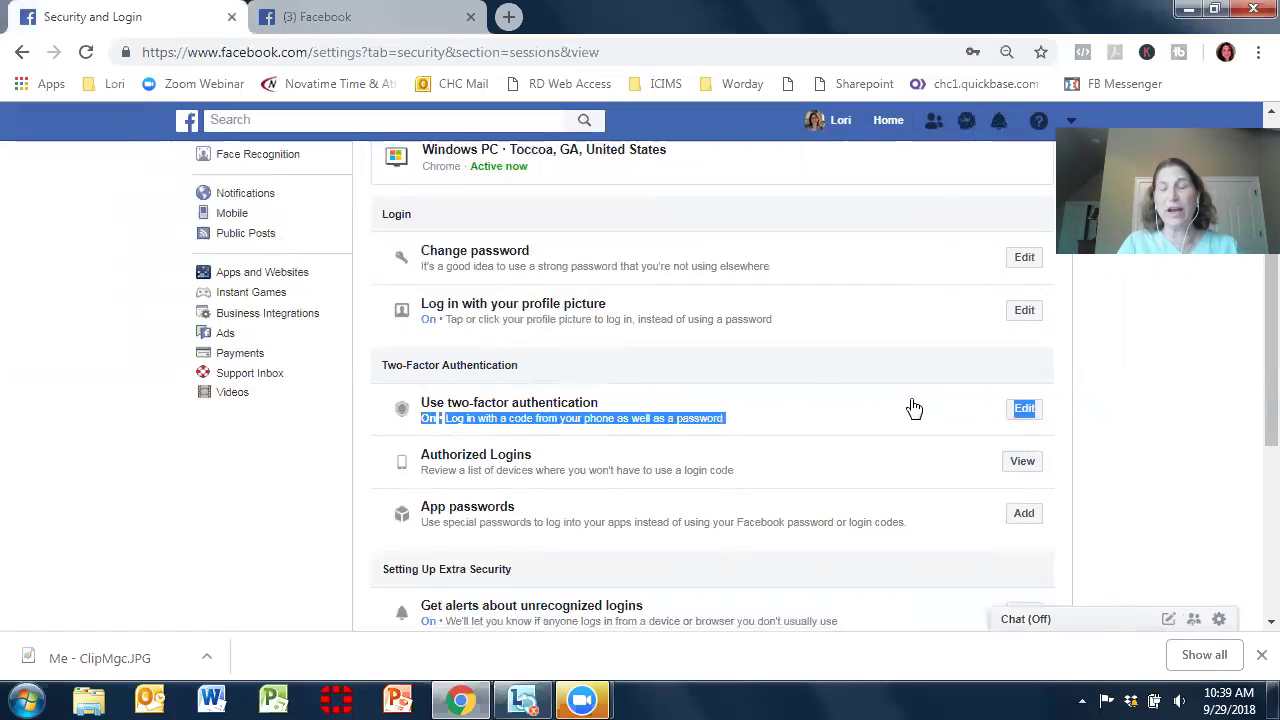
pyautogui.click(1021, 408)
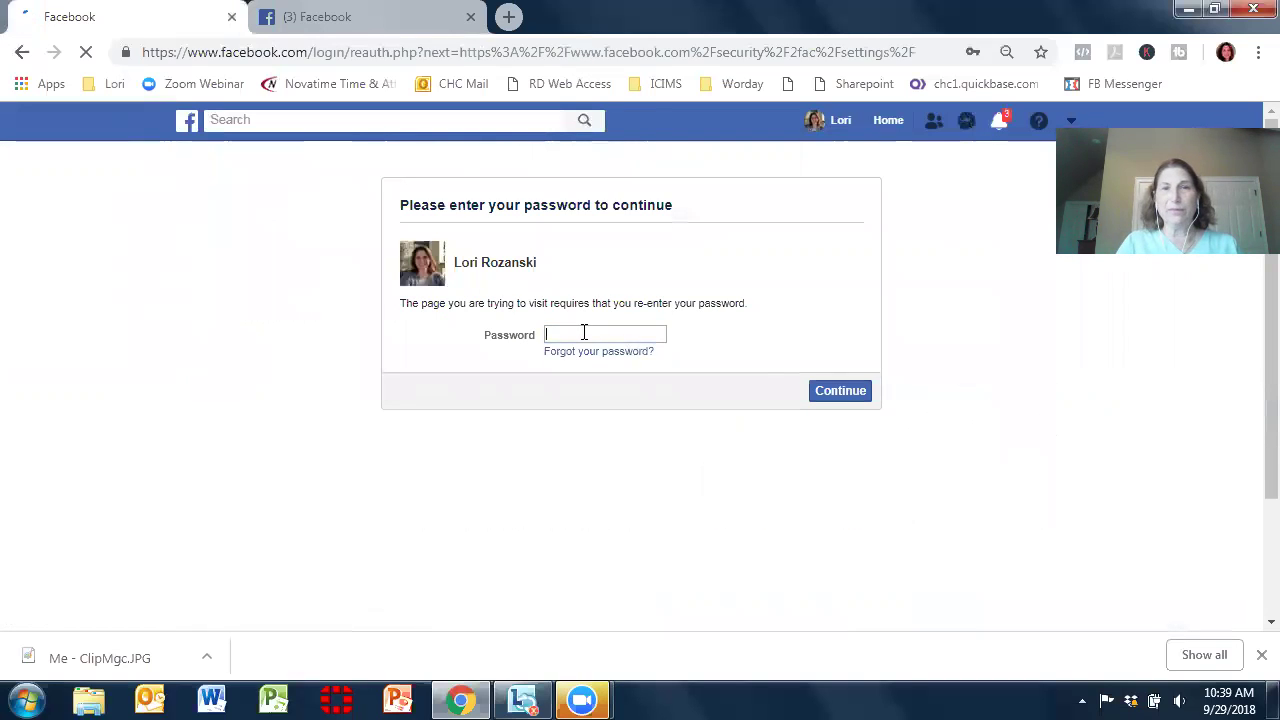
pyautogui.click(577, 336)
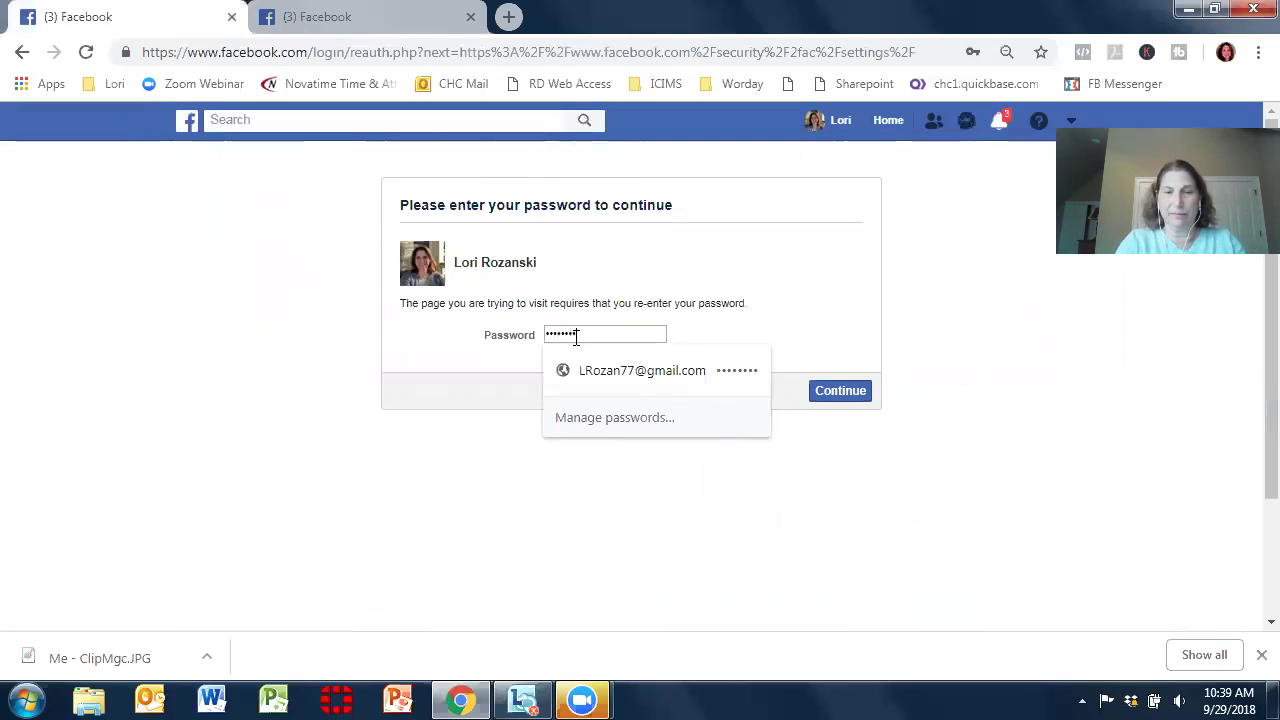
pyautogui.press('Return')
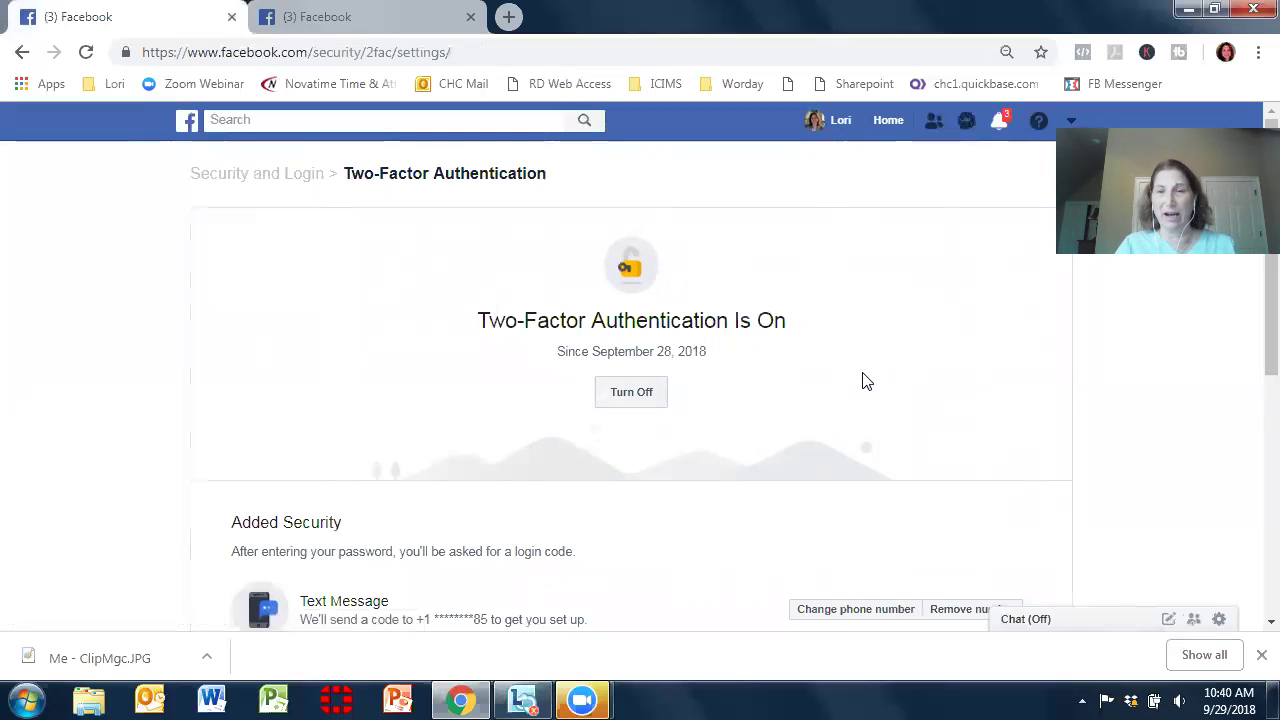
# - Examine the Two-Factor Authentication page, including the text message method and the security key, authentication app and recovery code backups
pyautogui.moveTo(1249, 323); pyautogui.dragTo(1249, 379)
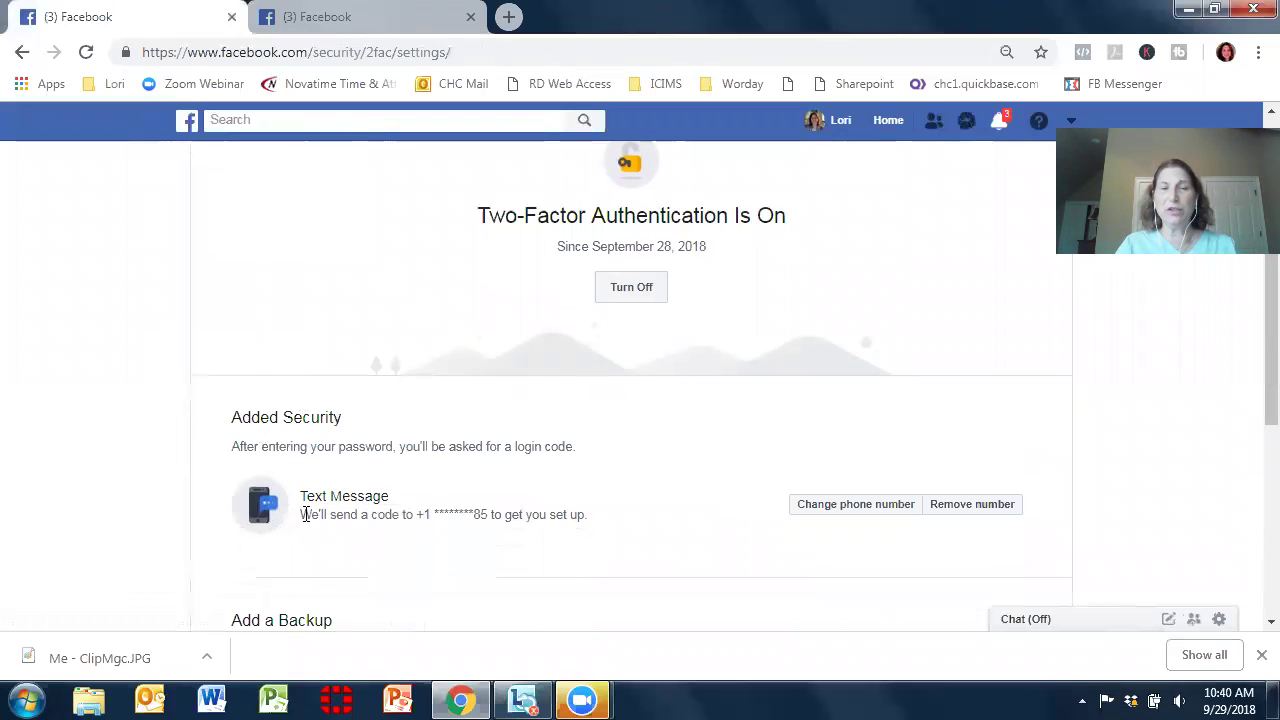
pyautogui.scroll(-2, 1249, 330)
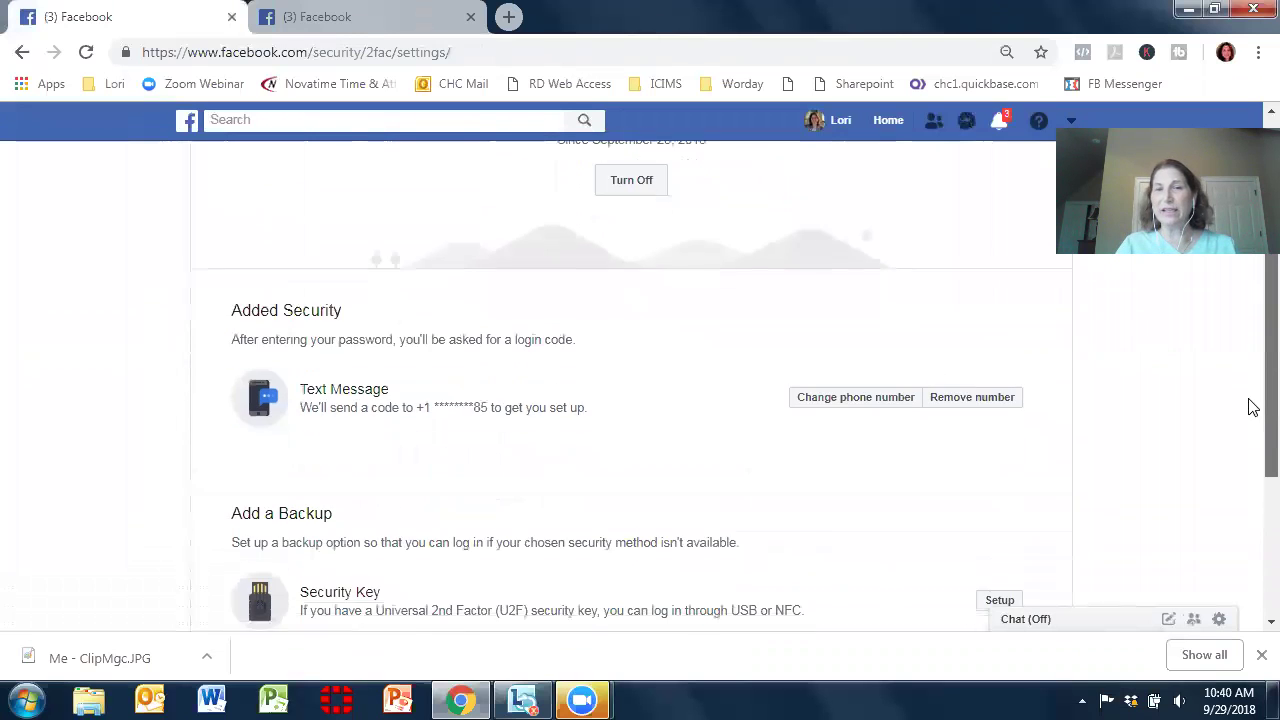
pyautogui.scroll(-1, 1248, 431)
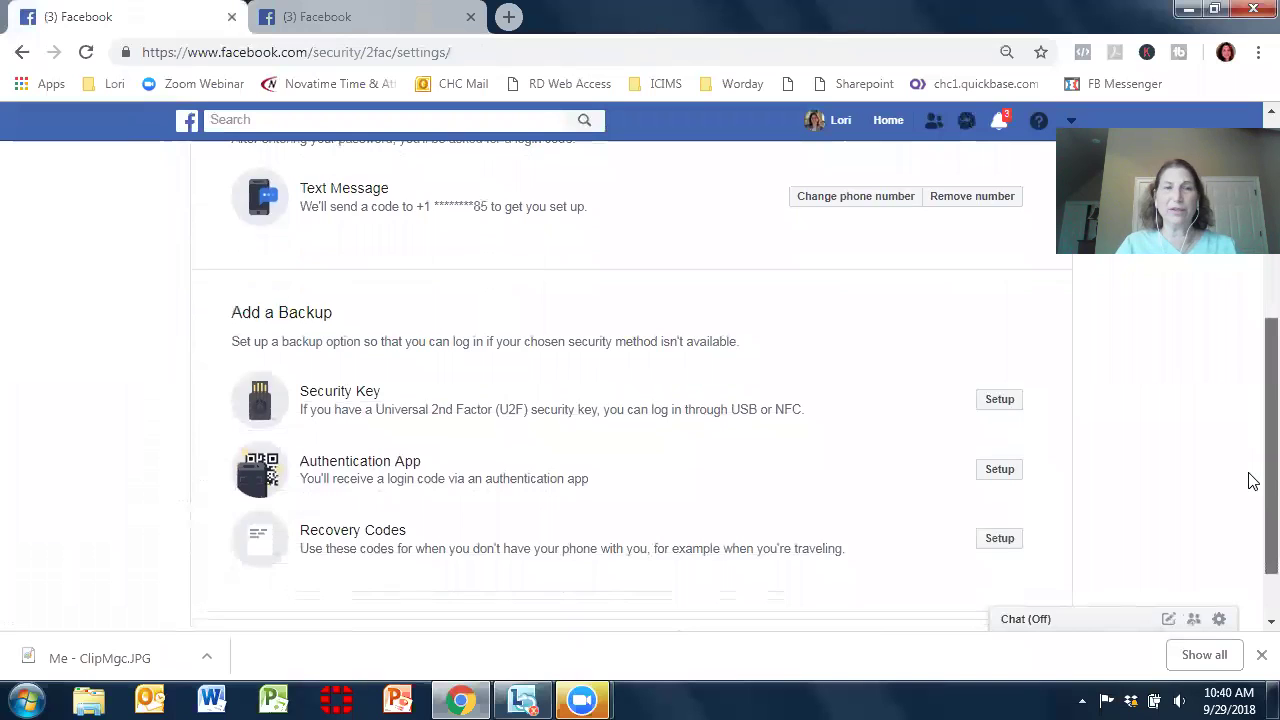
pyautogui.scroll(1, 1249, 480)
pyautogui.scroll(-1, 1249, 480)
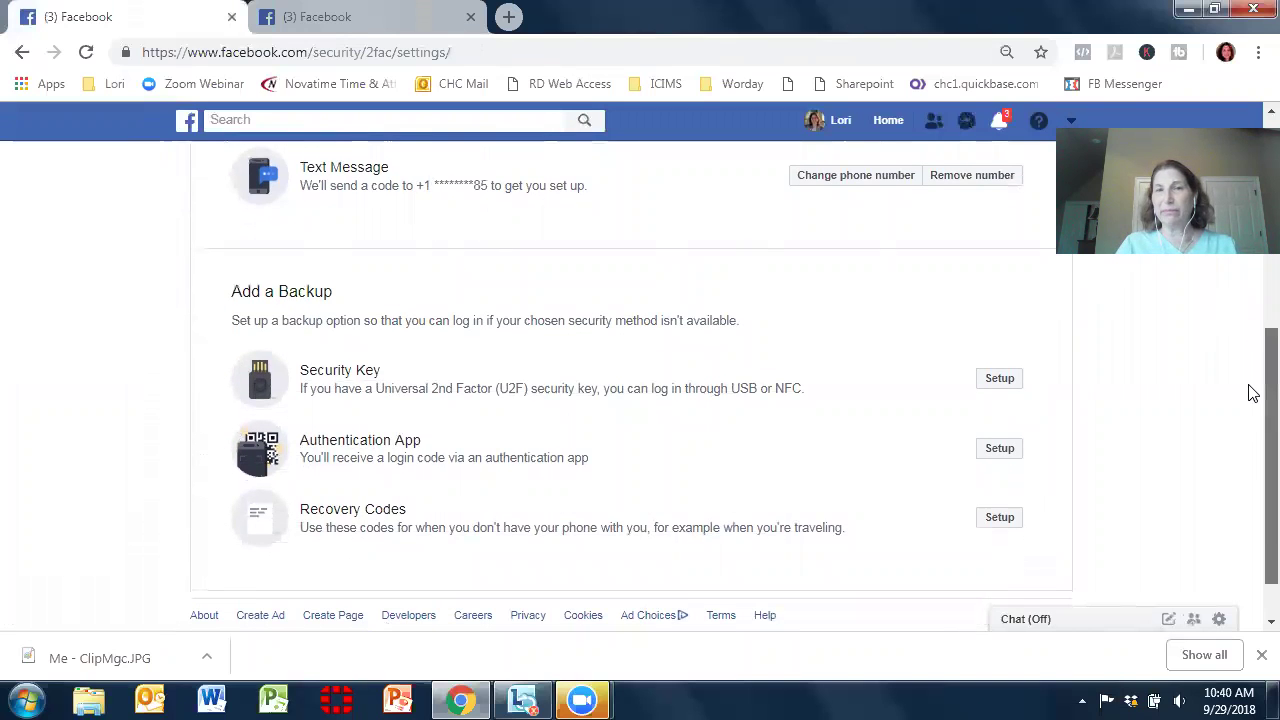
pyautogui.scroll(1, 1249, 363)
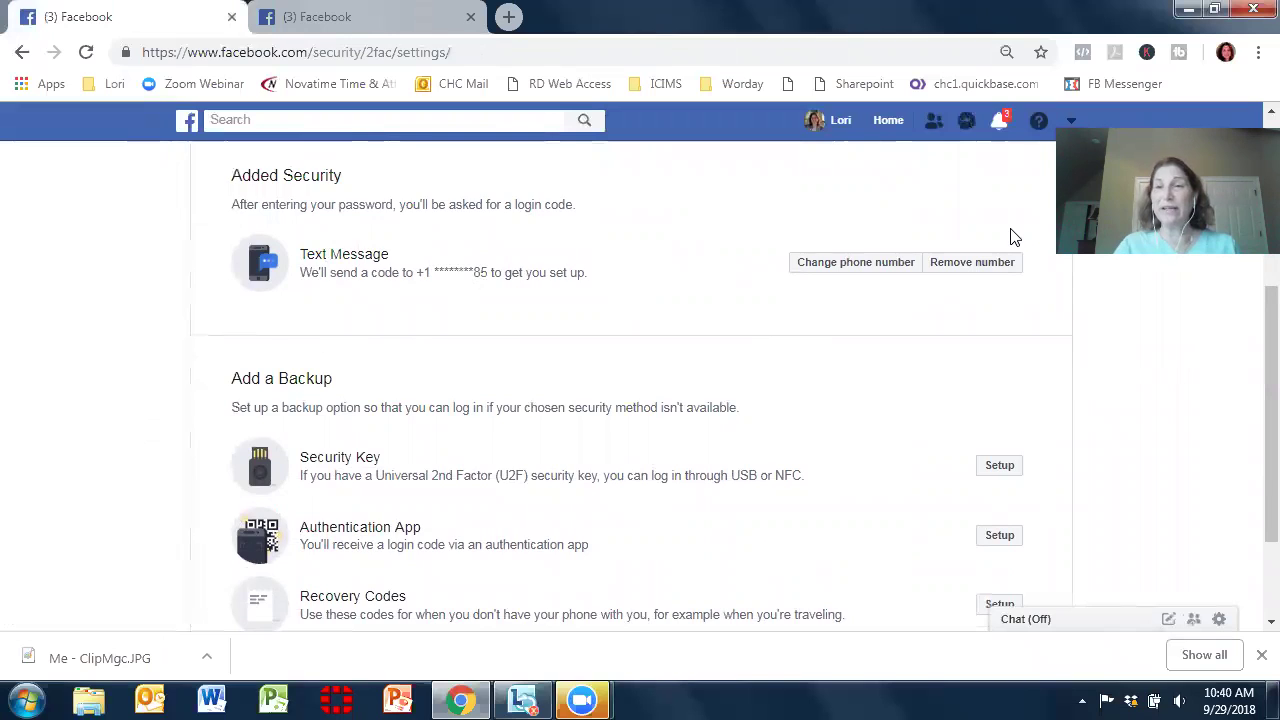
pyautogui.scroll(1, 1249, 303)
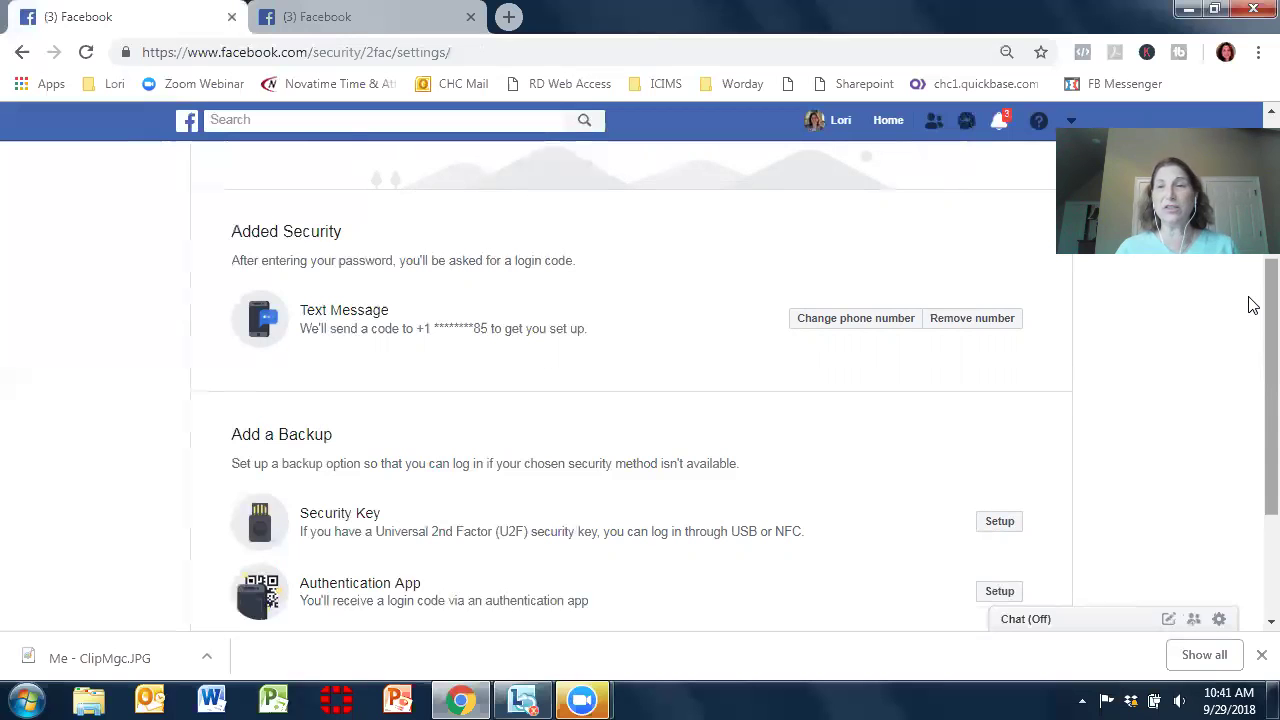
pyautogui.scroll(3, 1250, 302)
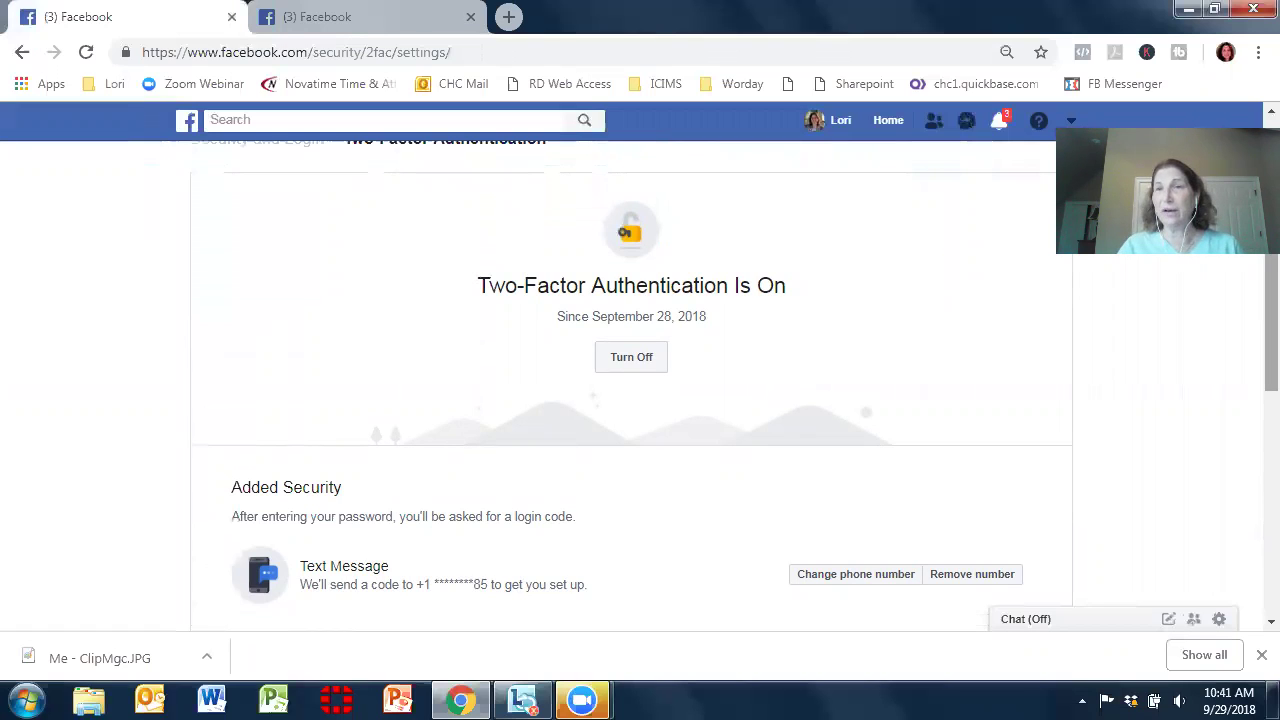
# - Return to the Security and Login settings and look over the login and two-factor authentication sections
pyautogui.click(1071, 120)
pyautogui.click(933, 528)
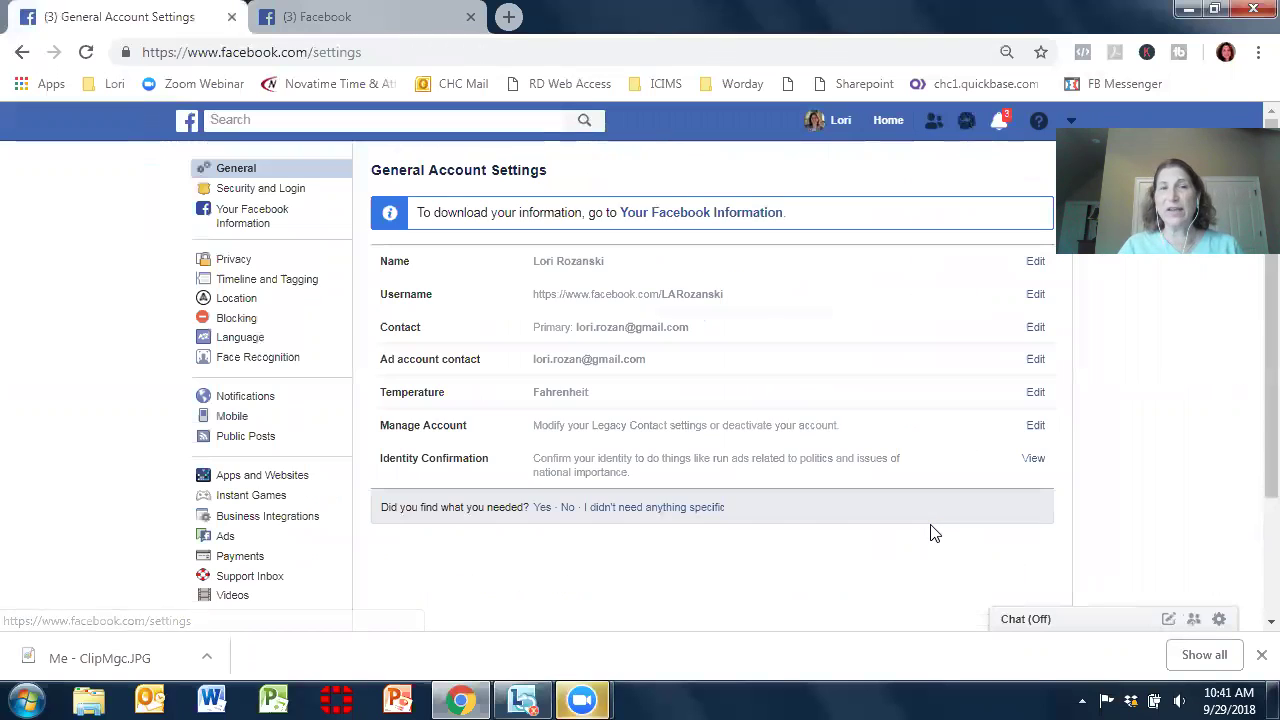
pyautogui.click(257, 191)
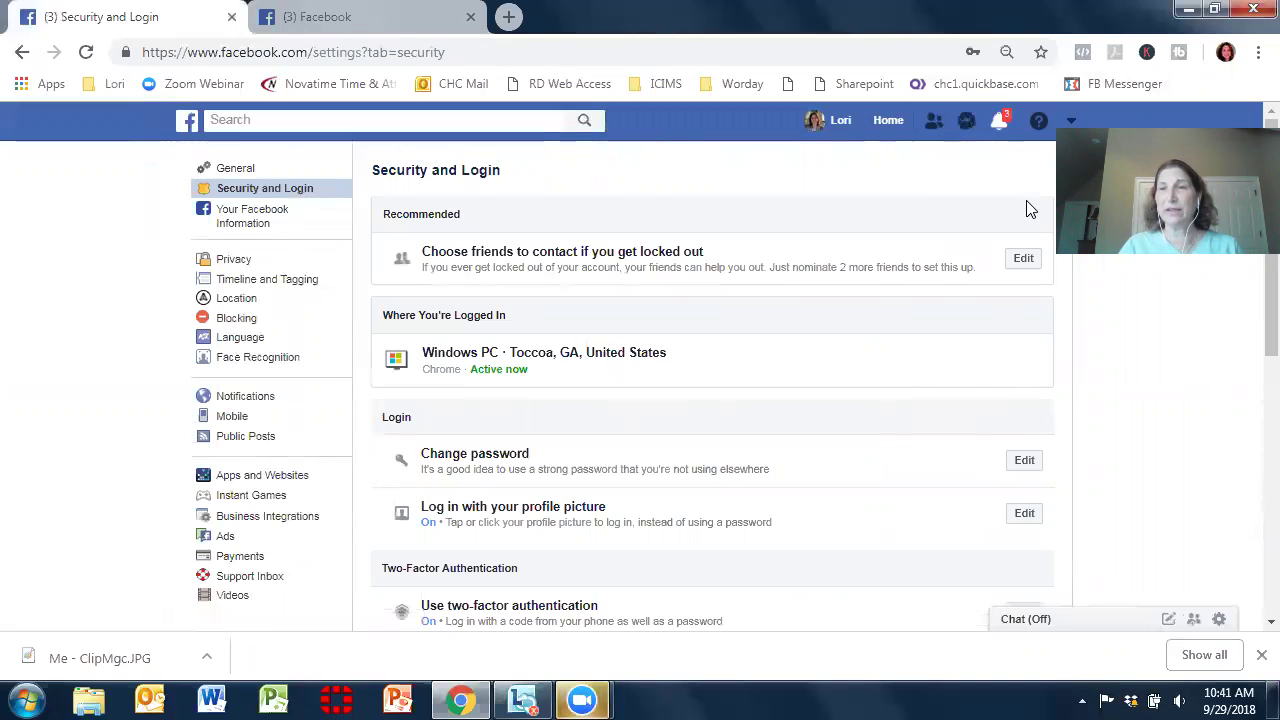
pyautogui.scroll(-2, 1252, 270)
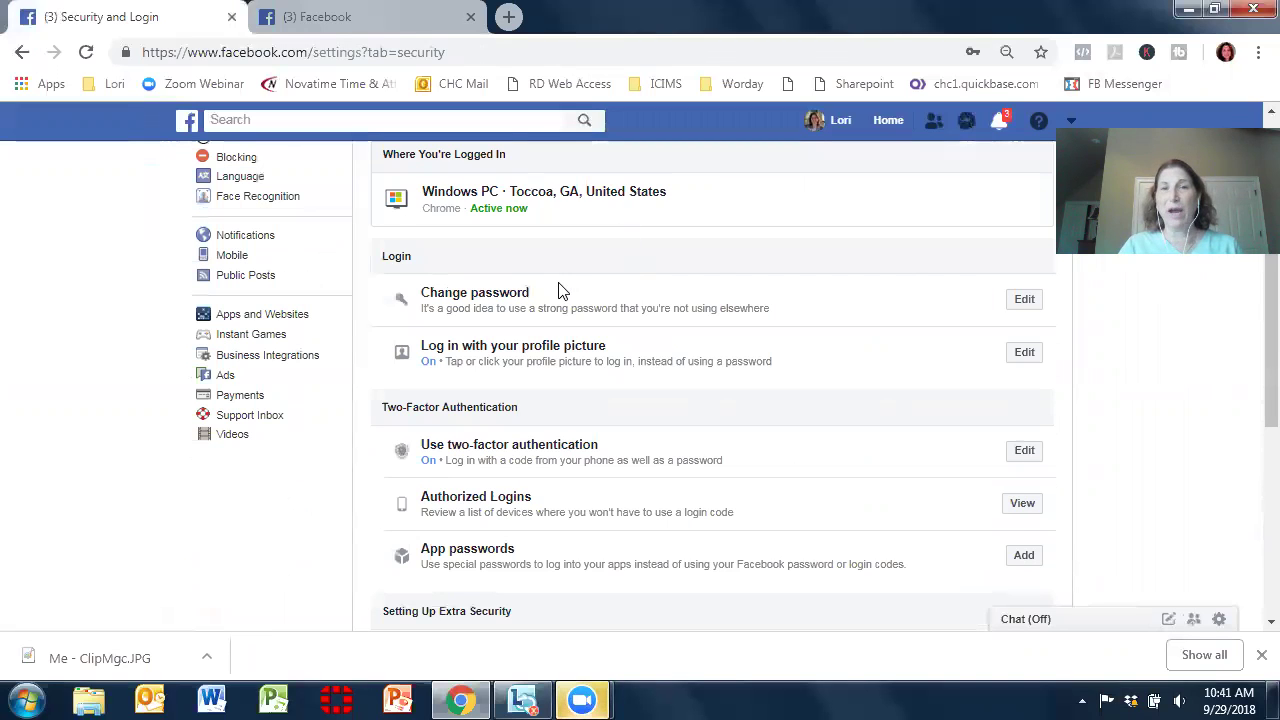
pyautogui.scroll(2, 1249, 331)
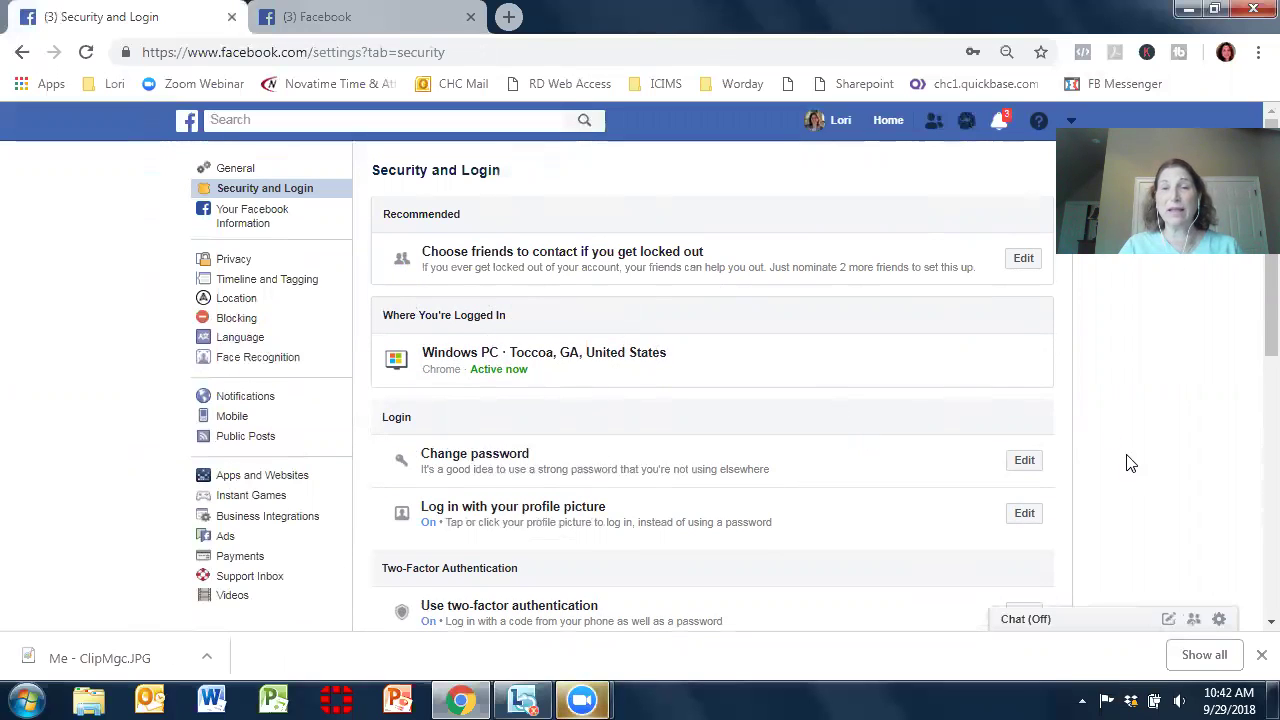
pyautogui.scroll(-2, 1250, 330)
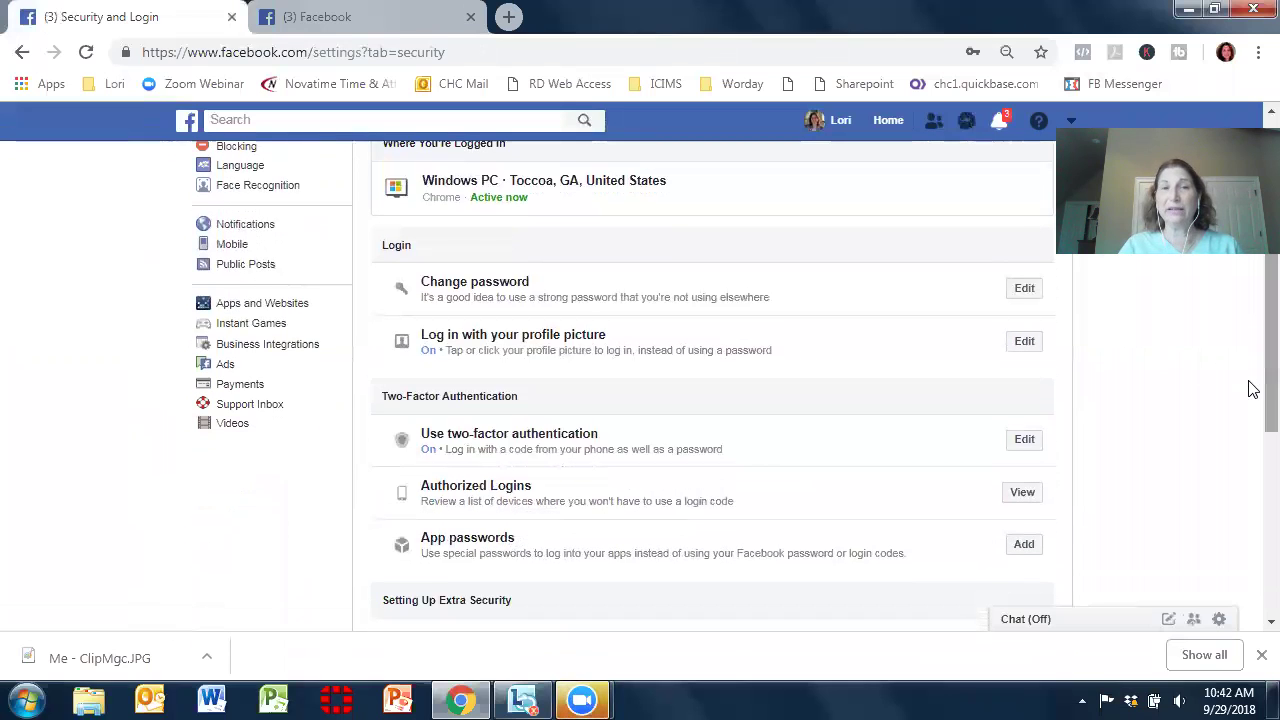